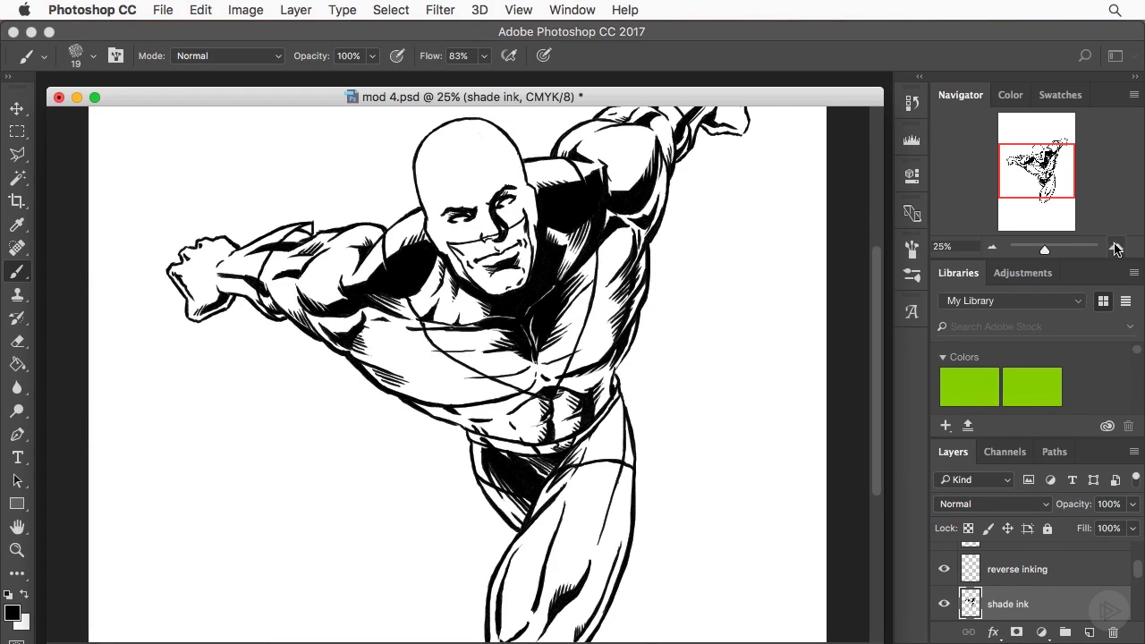
- Outline the shadow's edge on the bald head from the crown past the brow to the cheek on the shade ink layer
click(1115, 247)
drag(1036, 169, 1040, 158)
click(991, 249)
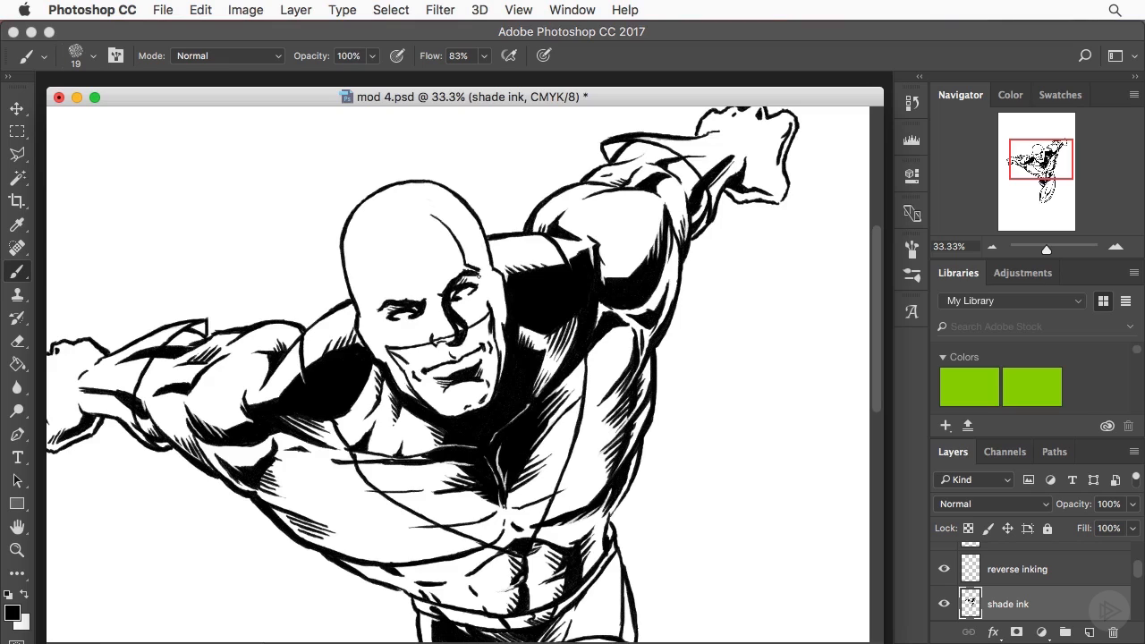
drag(482, 285, 478, 275)
drag(430, 213, 466, 229)
drag(486, 266, 463, 222)
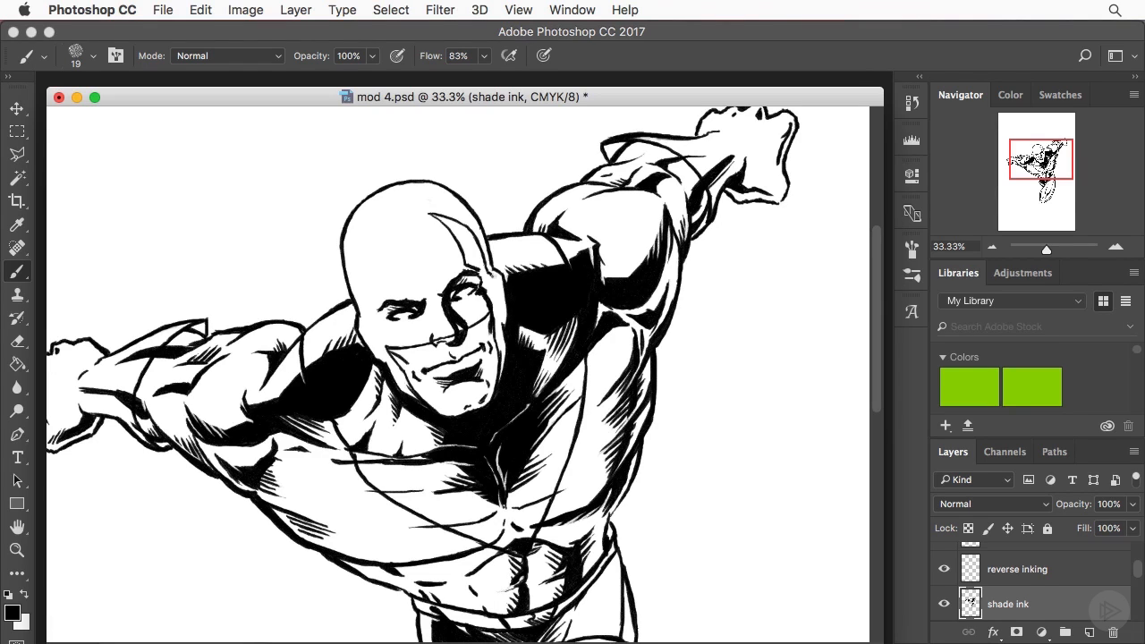
mouse_move(488, 270)
mouse_down()
mouse_move(504, 311)
mouse_move(499, 367)
mouse_up()
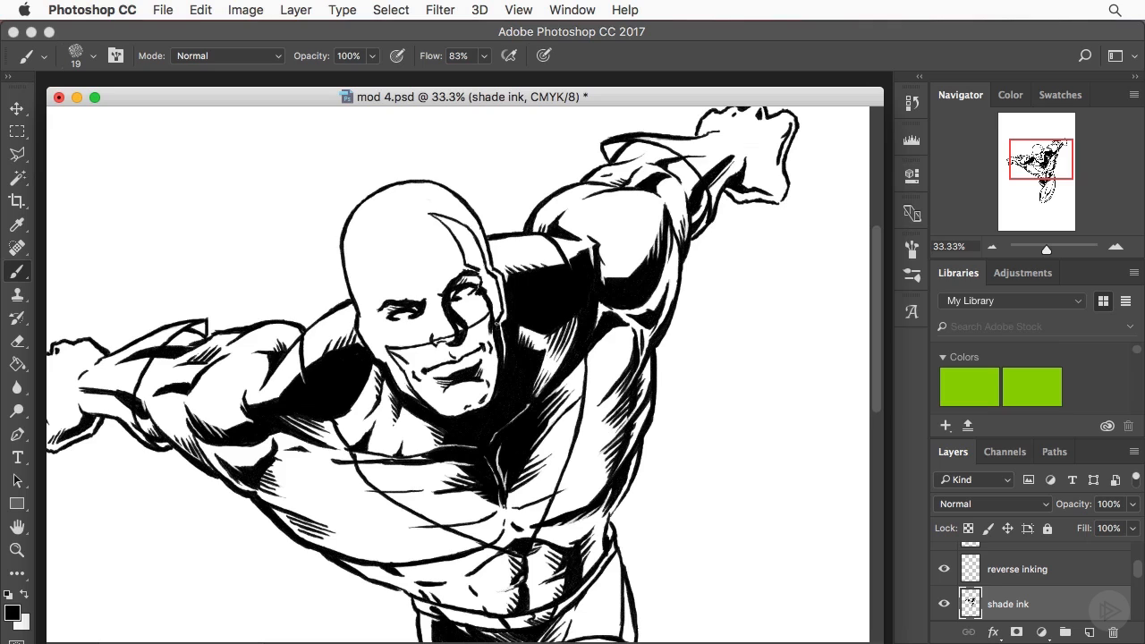
- Fill the outlined shadow along the side of the forehead, temple and cheek with solid black ink
drag(495, 326, 479, 271)
mouse_move(433, 215)
mouse_down()
mouse_move(467, 229)
mouse_move(456, 223)
mouse_move(497, 320)
mouse_up()
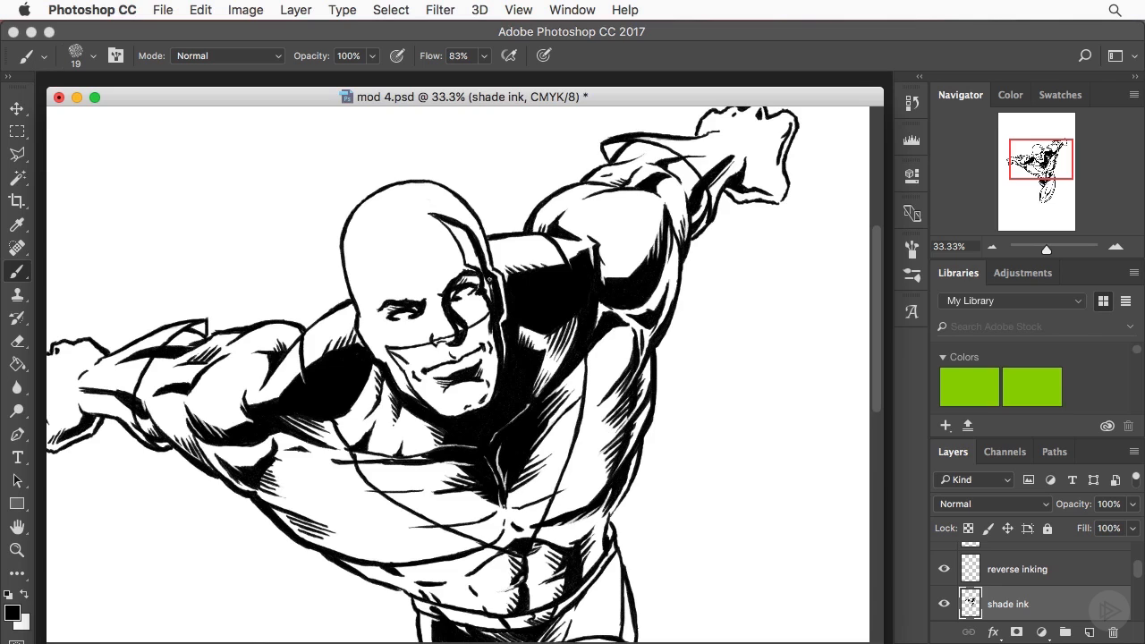
mouse_move(490, 279)
mouse_down()
mouse_move(493, 302)
mouse_move(461, 238)
mouse_move(433, 214)
mouse_move(461, 231)
mouse_move(468, 257)
mouse_up()
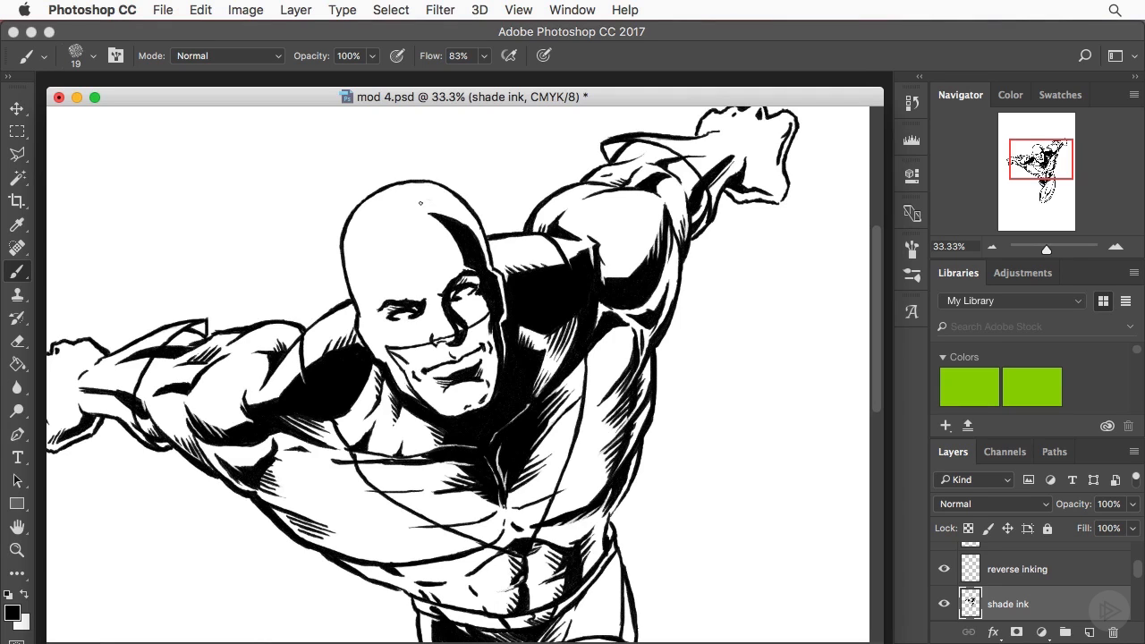
drag(468, 230, 427, 208)
click(991, 247)
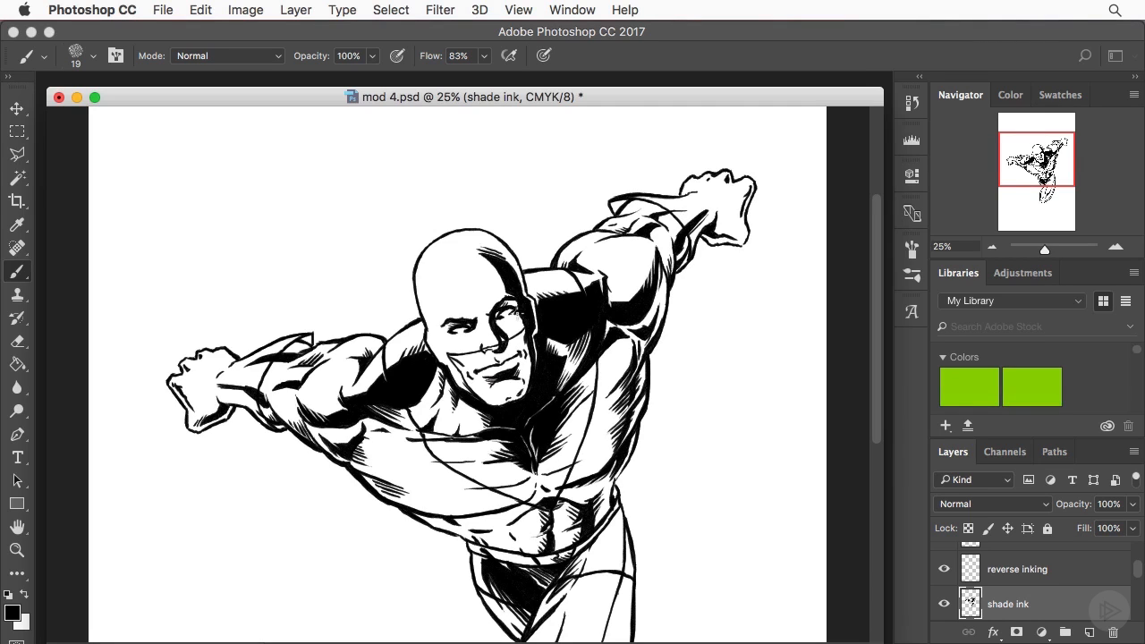
- Ink shading strokes on the upper thigh just below the waist
scroll(862, 200, down, 3)
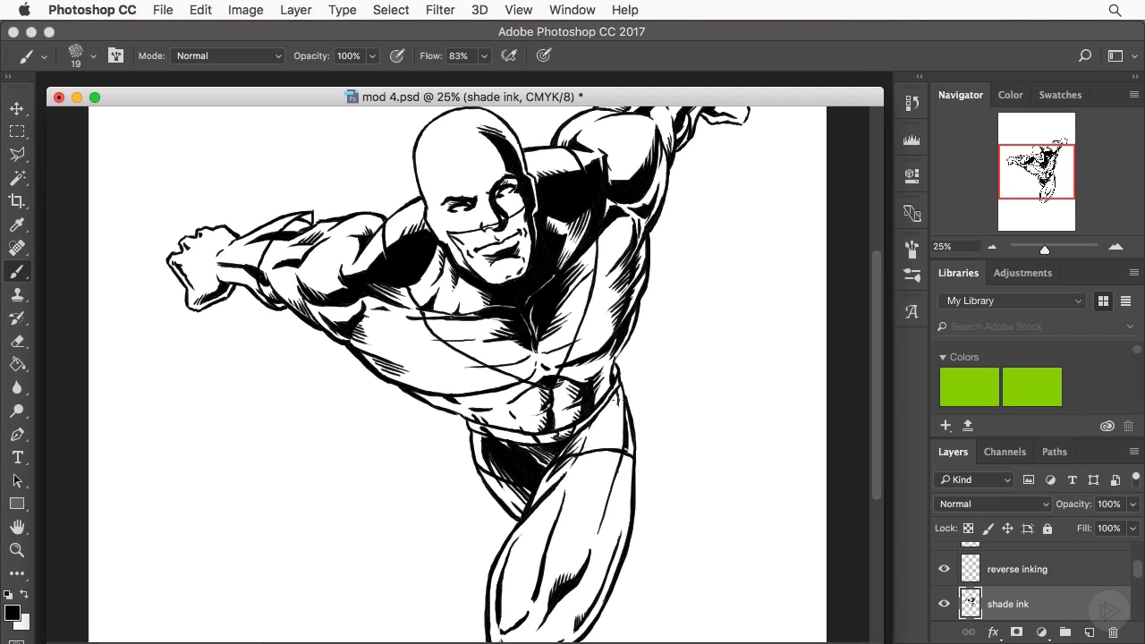
drag(617, 396, 617, 444)
click(977, 578)
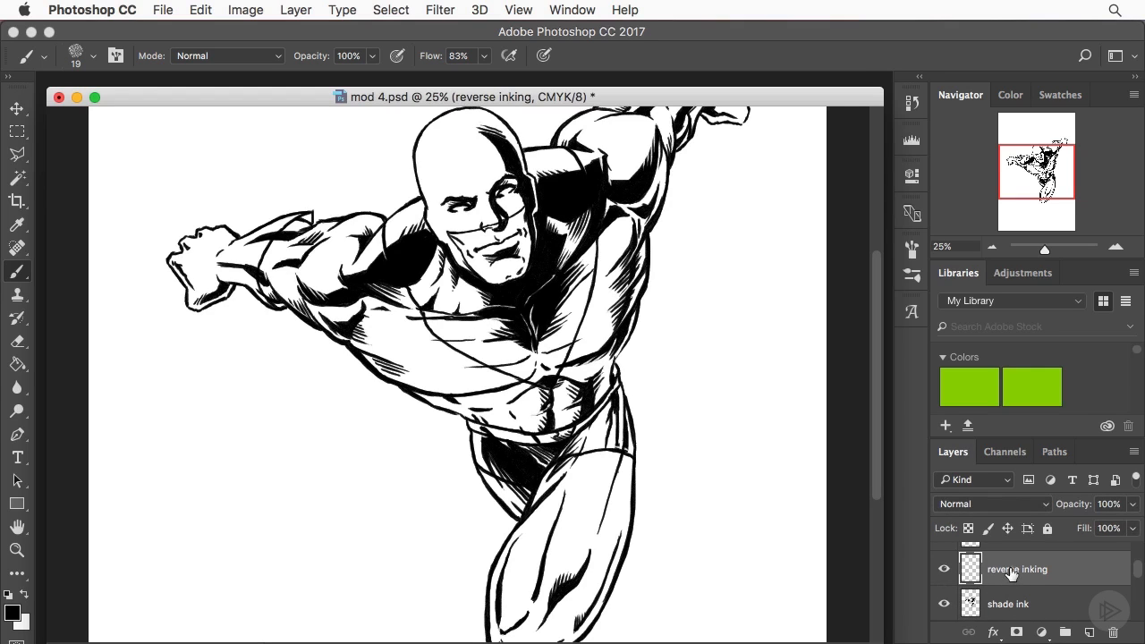
click(18, 345)
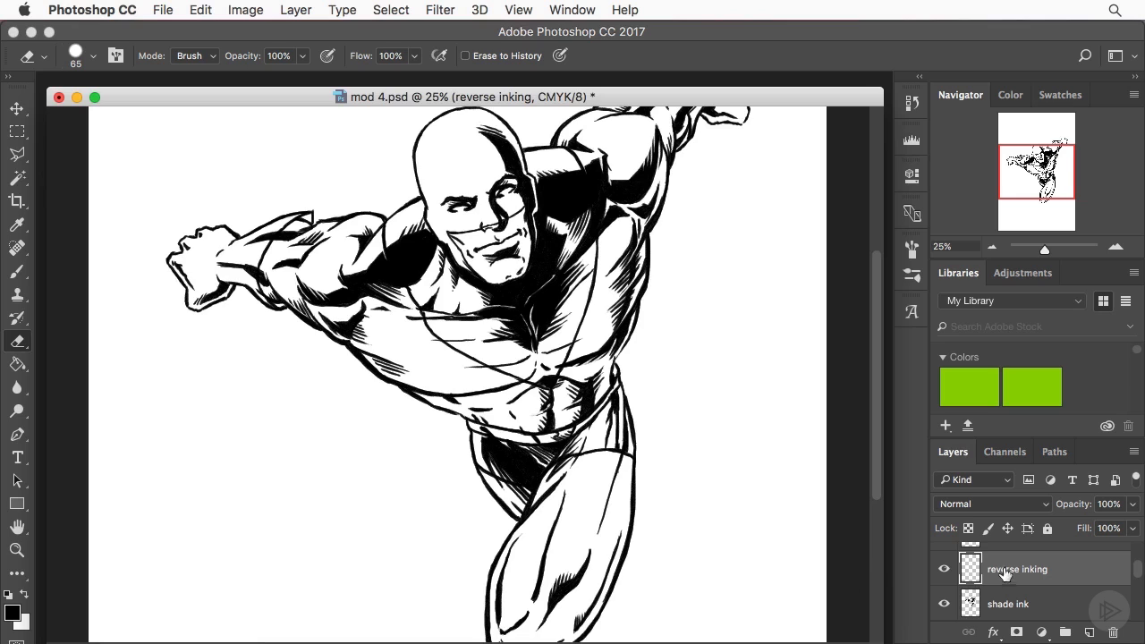
click(998, 608)
click(18, 271)
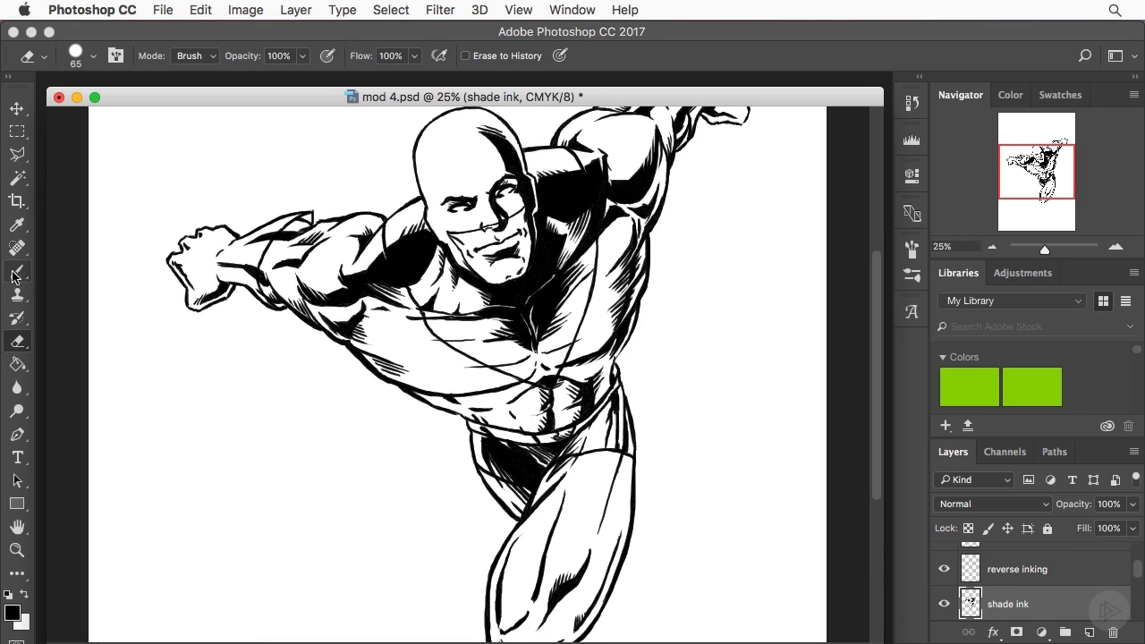
- Fill the upper thigh shadow with black and ink a shadow edge down the thigh's outer side toward the knee
drag(617, 407, 617, 445)
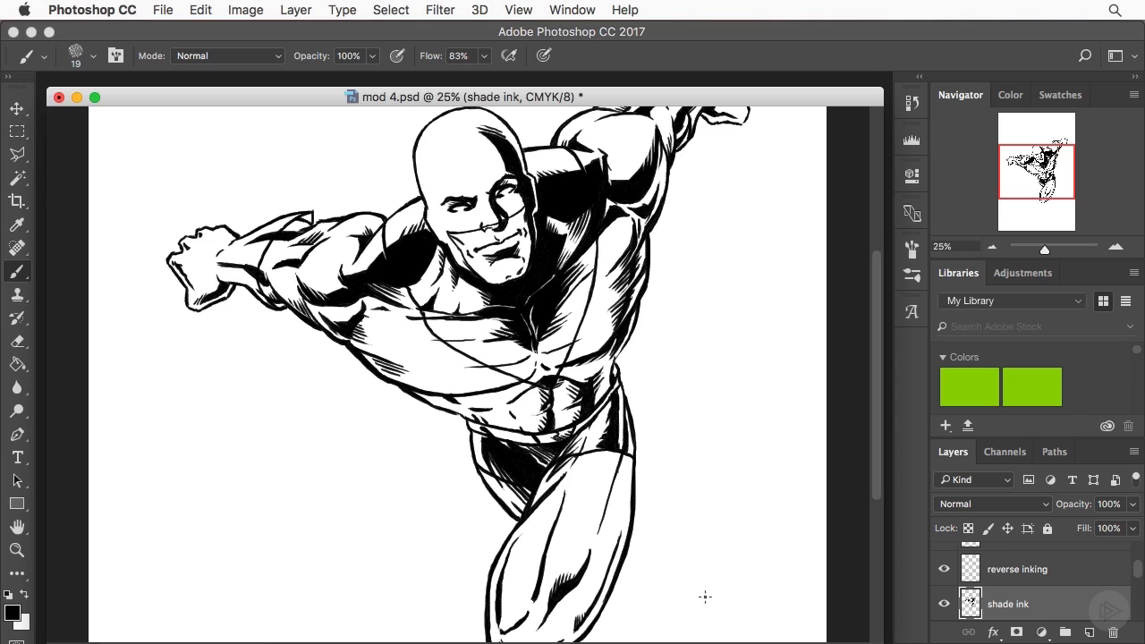
click(991, 246)
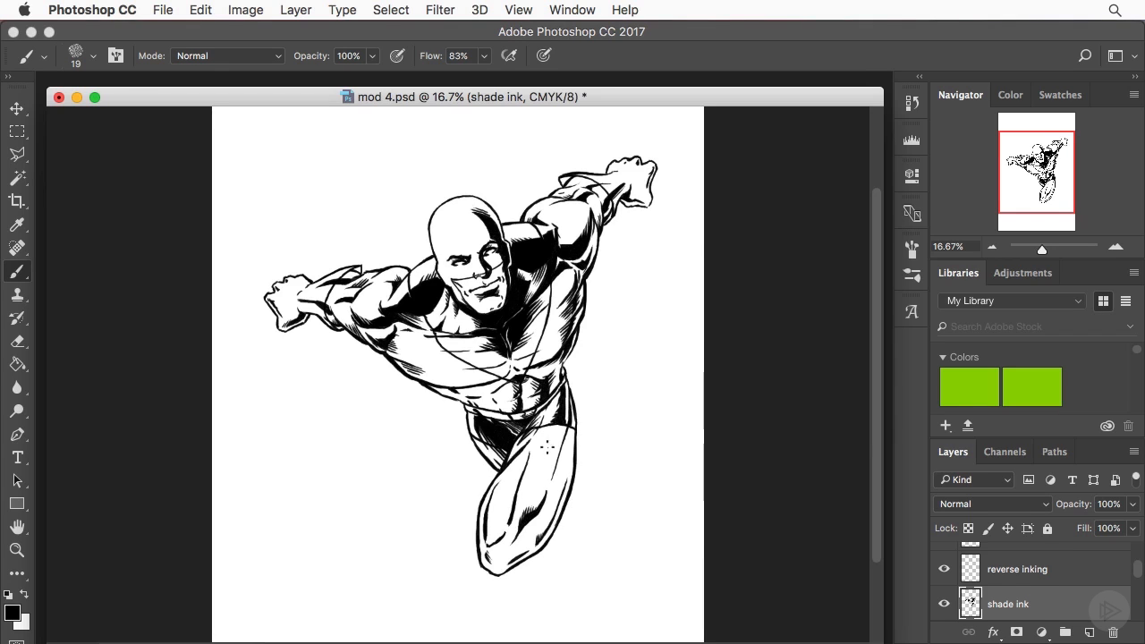
mouse_move(569, 425)
mouse_down()
mouse_move(555, 469)
mouse_move(551, 458)
mouse_up()
drag(569, 433, 562, 489)
click(1116, 246)
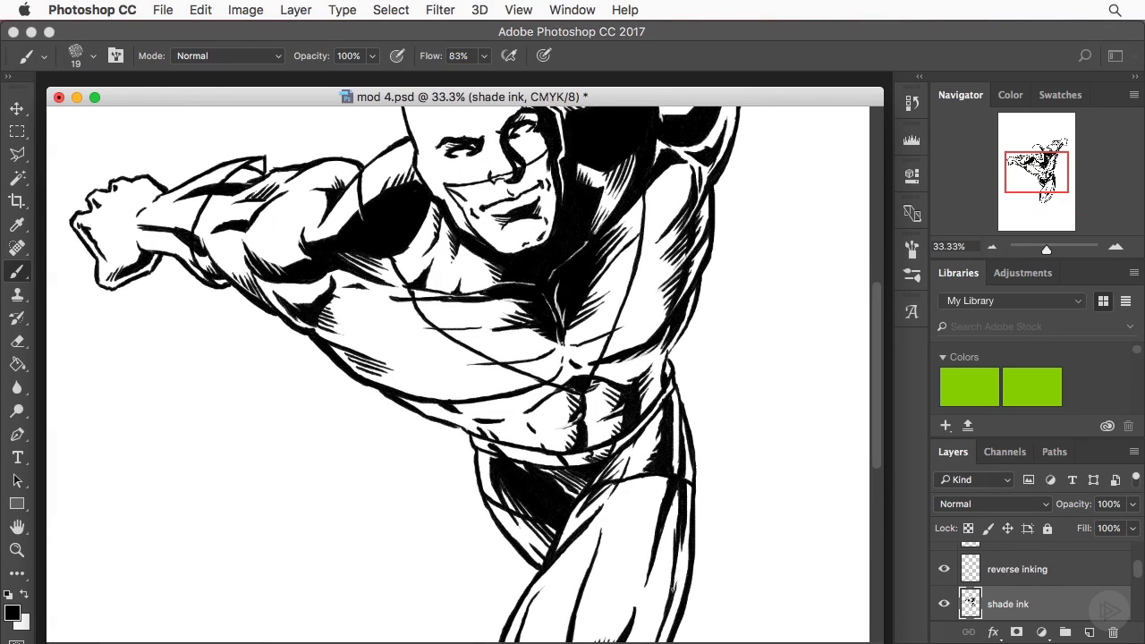
drag(675, 573, 673, 592)
drag(678, 488, 674, 524)
click(991, 246)
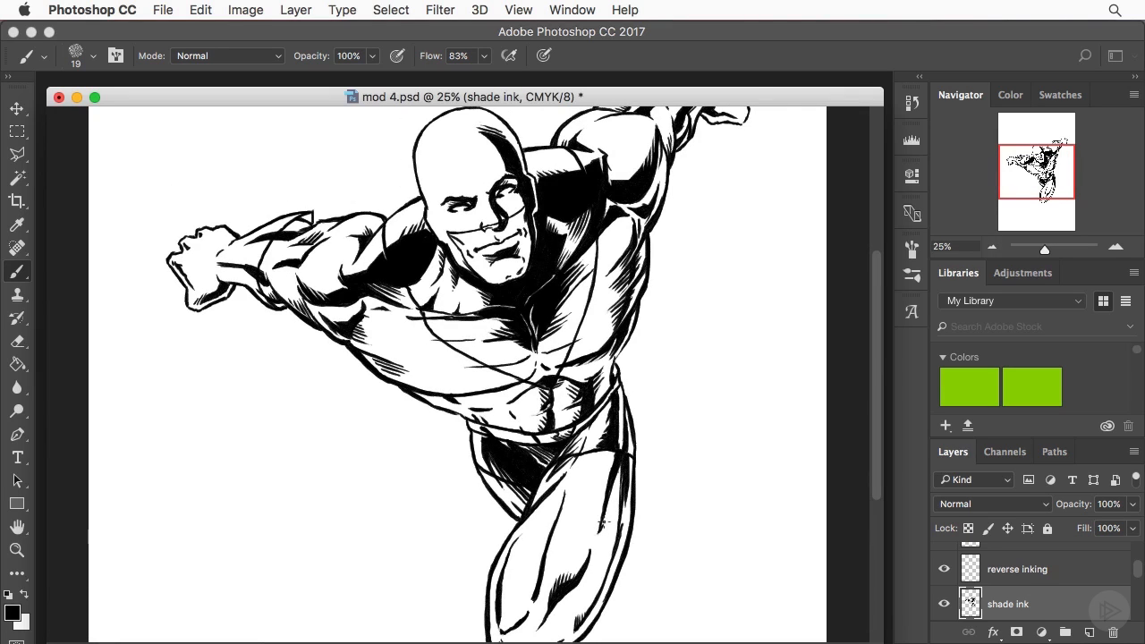
mouse_move(606, 517)
mouse_down()
mouse_move(567, 632)
mouse_move(571, 595)
mouse_up()
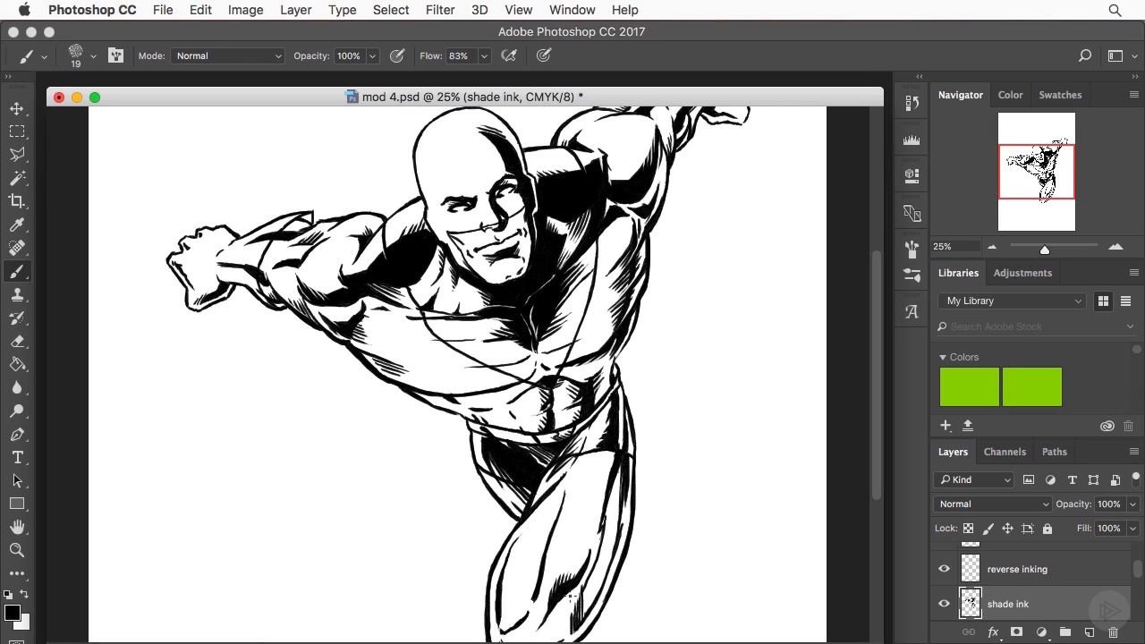
- Erase the rough hatching beside the knee and re-ink it with short brush strokes joining the thigh shadow
click(991, 247)
click(992, 247)
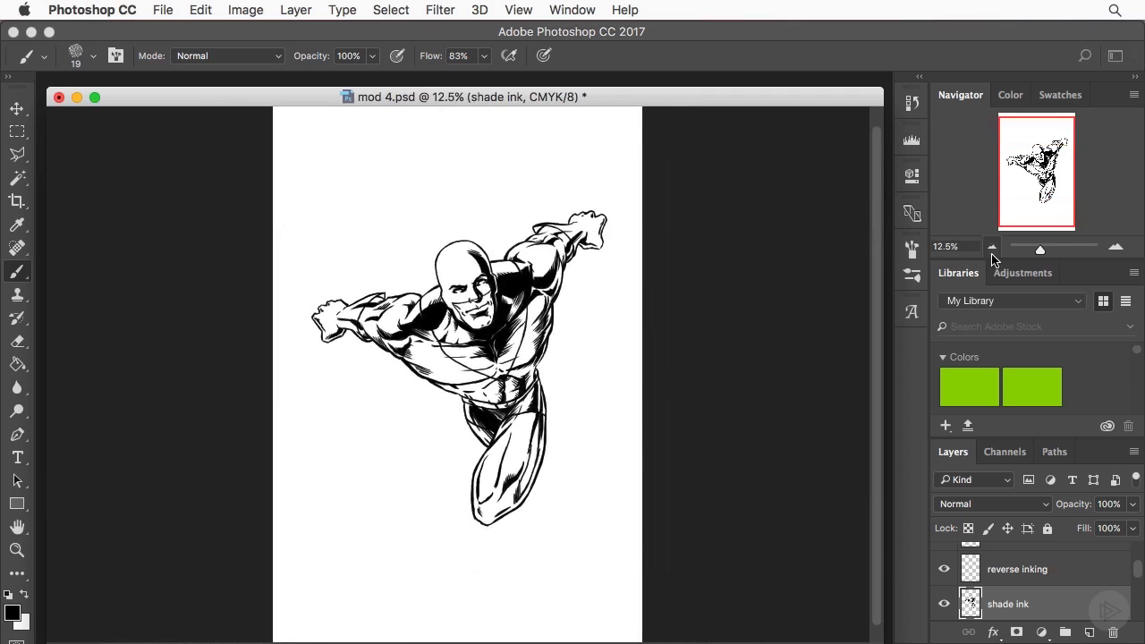
click(17, 340)
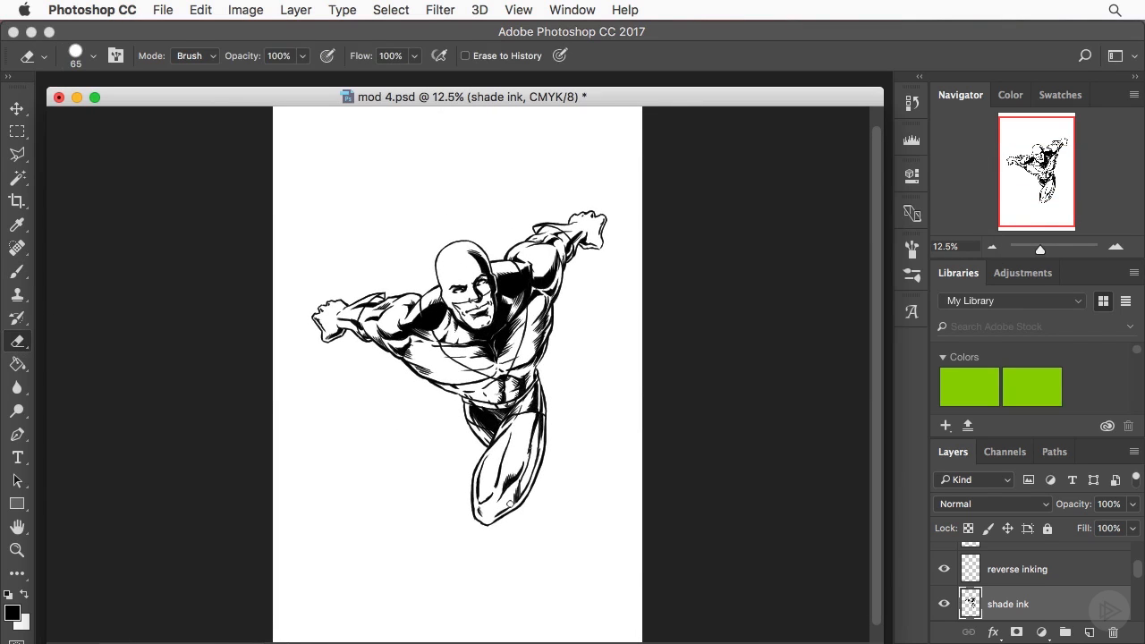
drag(516, 497, 518, 489)
click(1115, 247)
click(1030, 182)
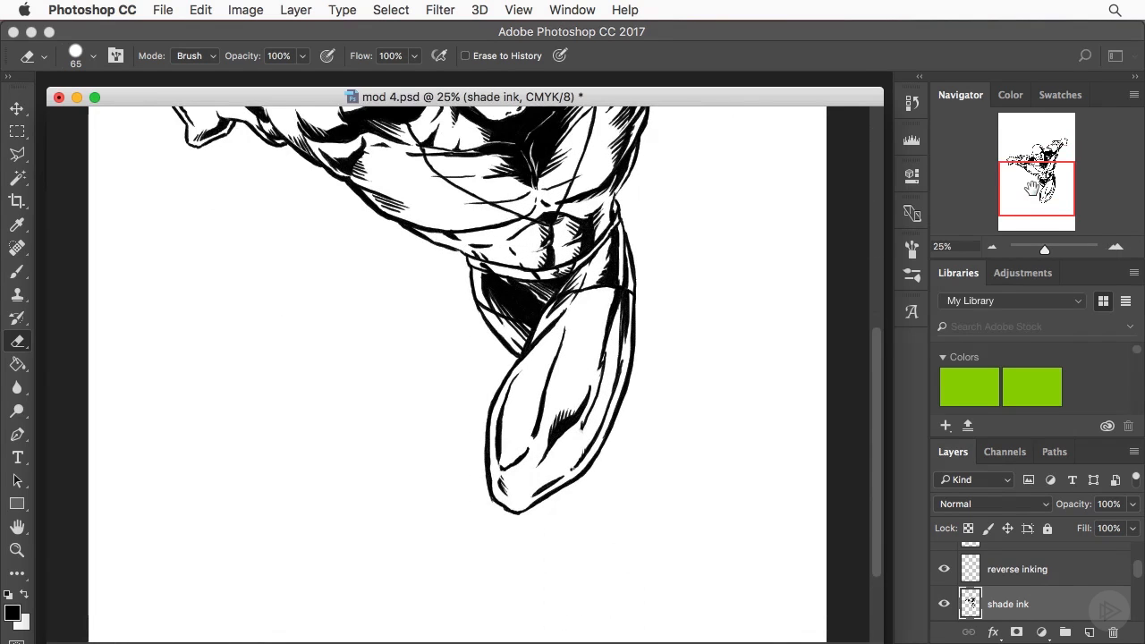
click(17, 271)
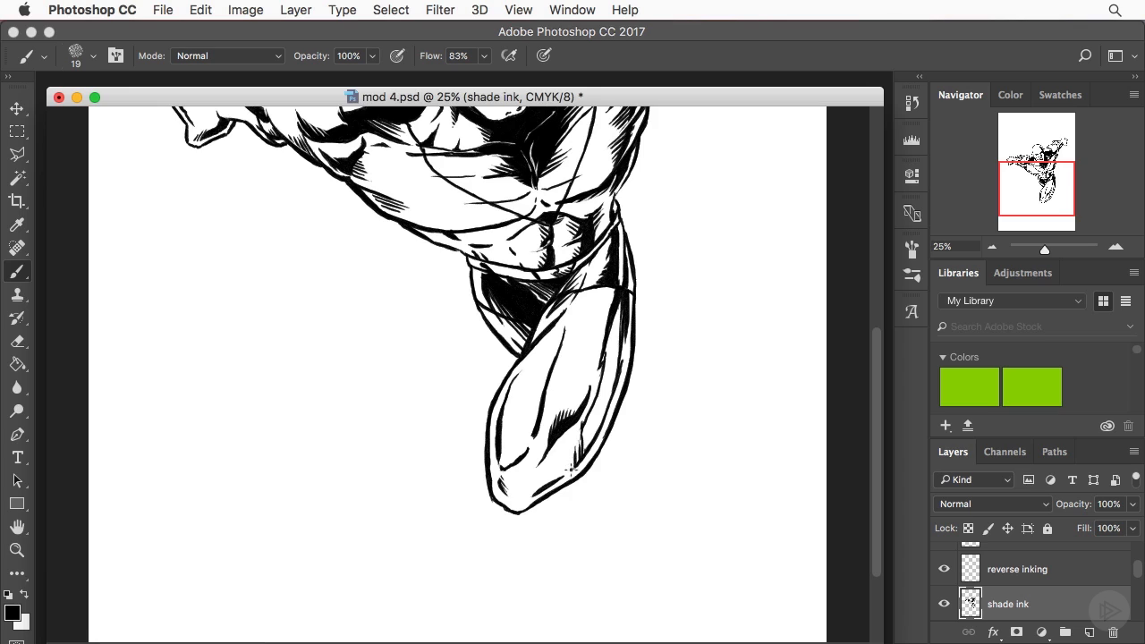
drag(571, 470, 573, 446)
- Set the brush size to 36 px and fill the shadow band along the thigh's outer side with solid black
click(94, 56)
drag(114, 112, 121, 112)
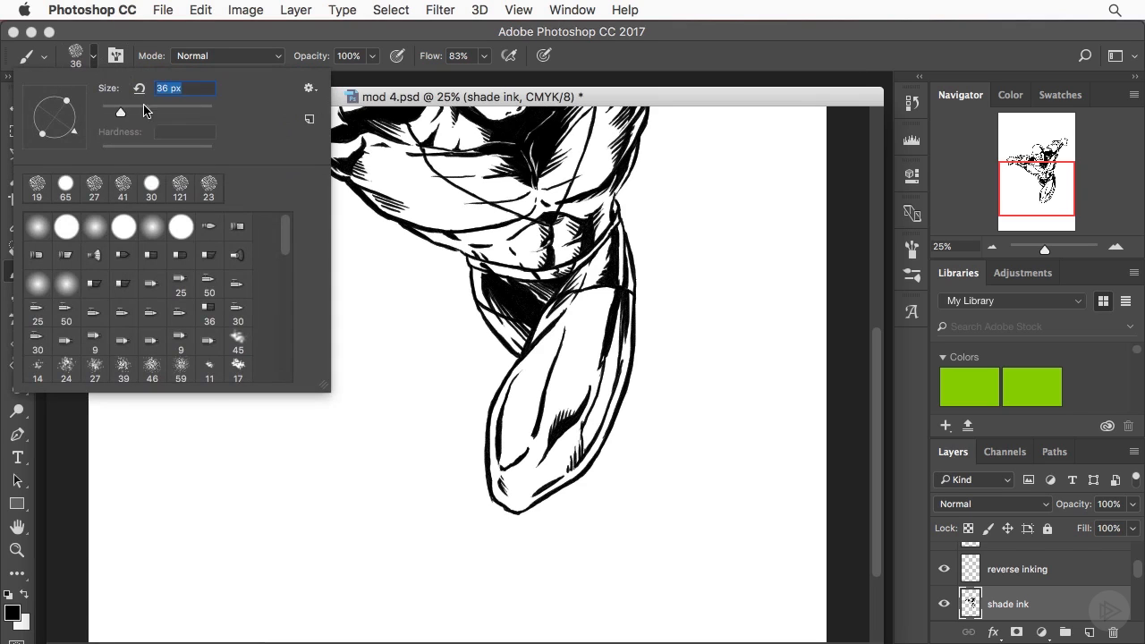
click(371, 97)
drag(622, 304, 616, 385)
drag(618, 333, 600, 420)
drag(615, 370, 589, 447)
drag(606, 401, 585, 453)
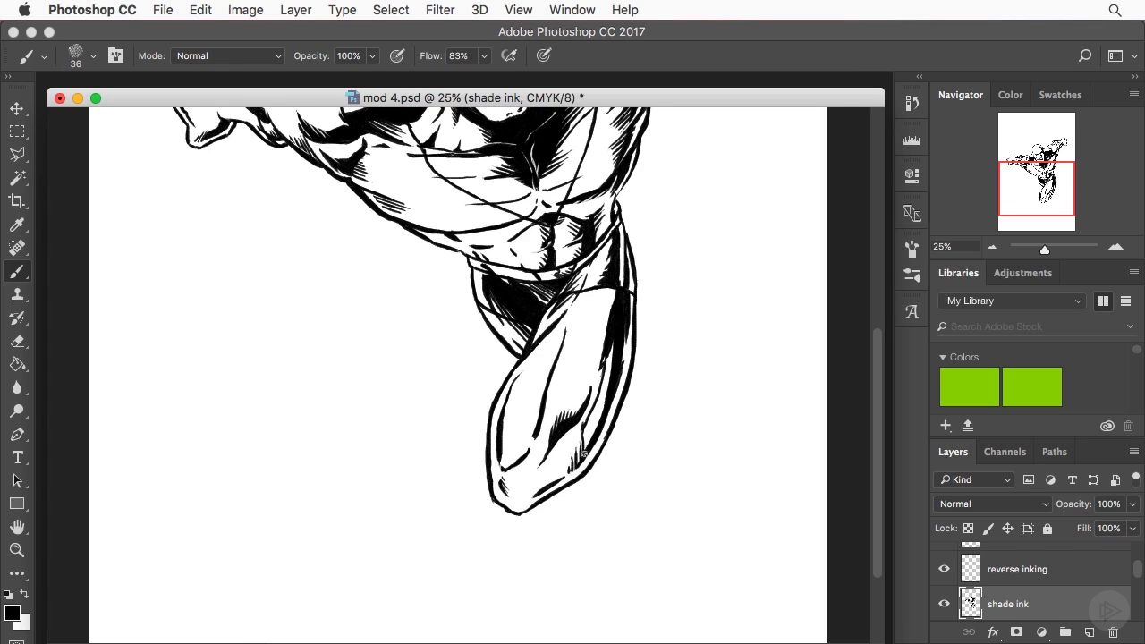
drag(612, 355, 587, 447)
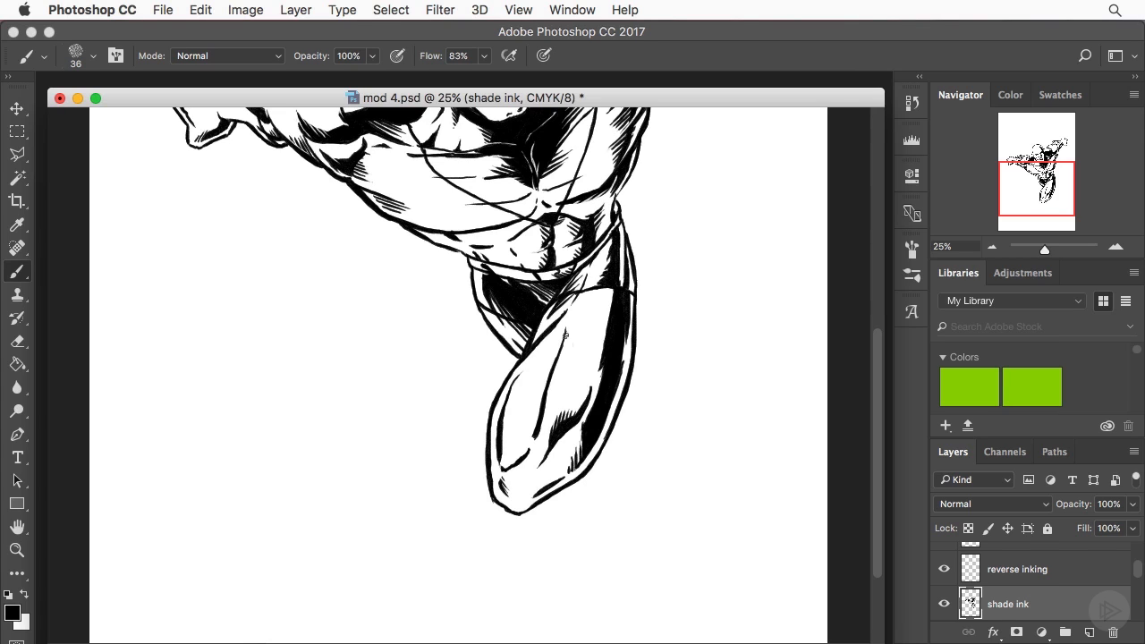
- Thicken the muscle lines down the middle of the thigh and beside the inner knee, reducing the brush size to 30 px
drag(565, 330, 543, 376)
drag(563, 330, 549, 362)
click(94, 55)
drag(120, 112, 117, 112)
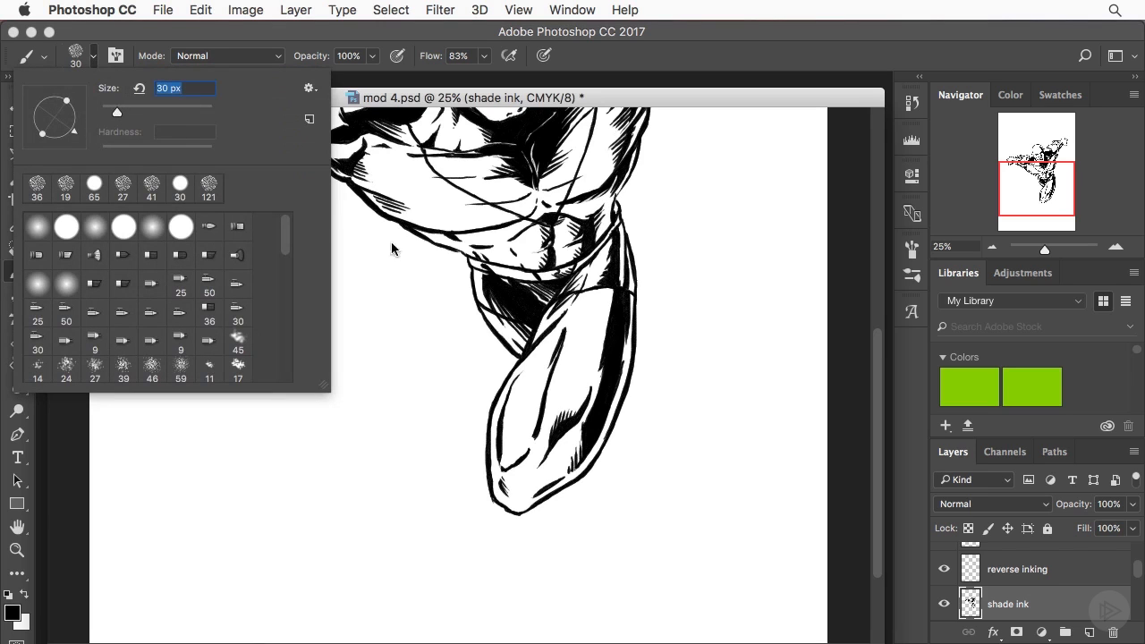
key(Return)
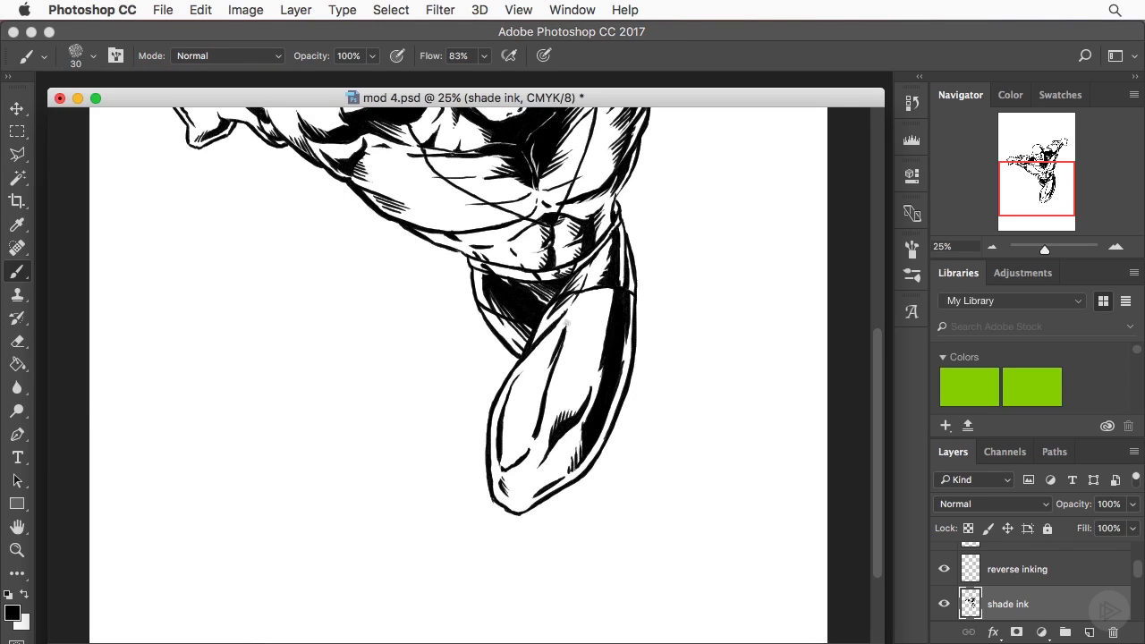
drag(564, 330, 521, 440)
mouse_move(537, 386)
mouse_down()
mouse_move(512, 456)
mouse_move(497, 462)
mouse_up()
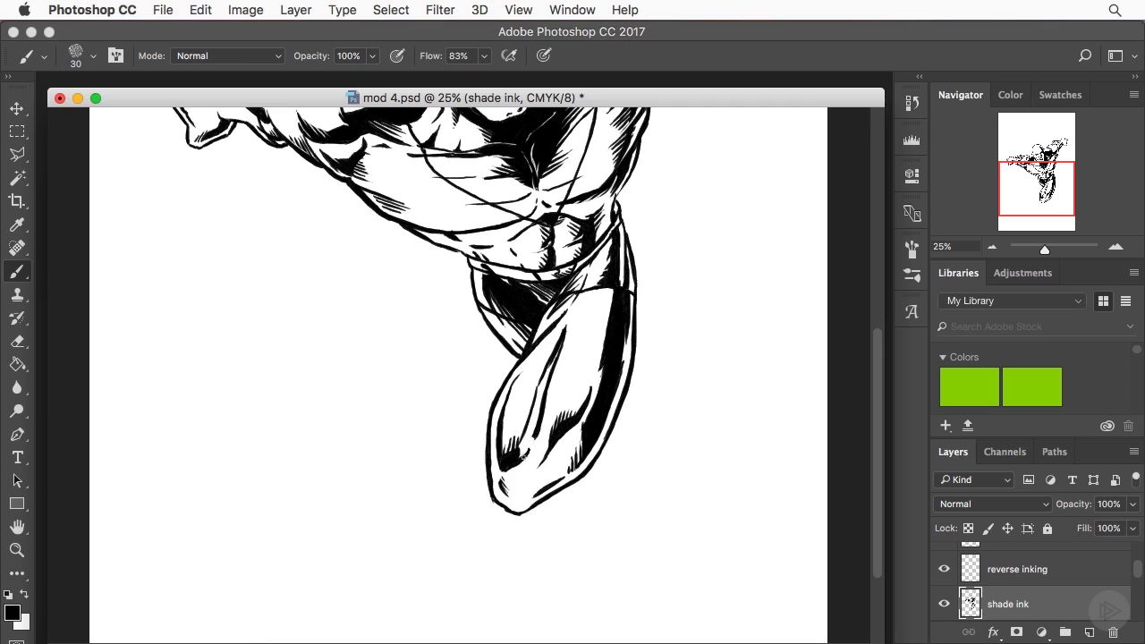
drag(536, 442, 551, 404)
drag(560, 347, 514, 462)
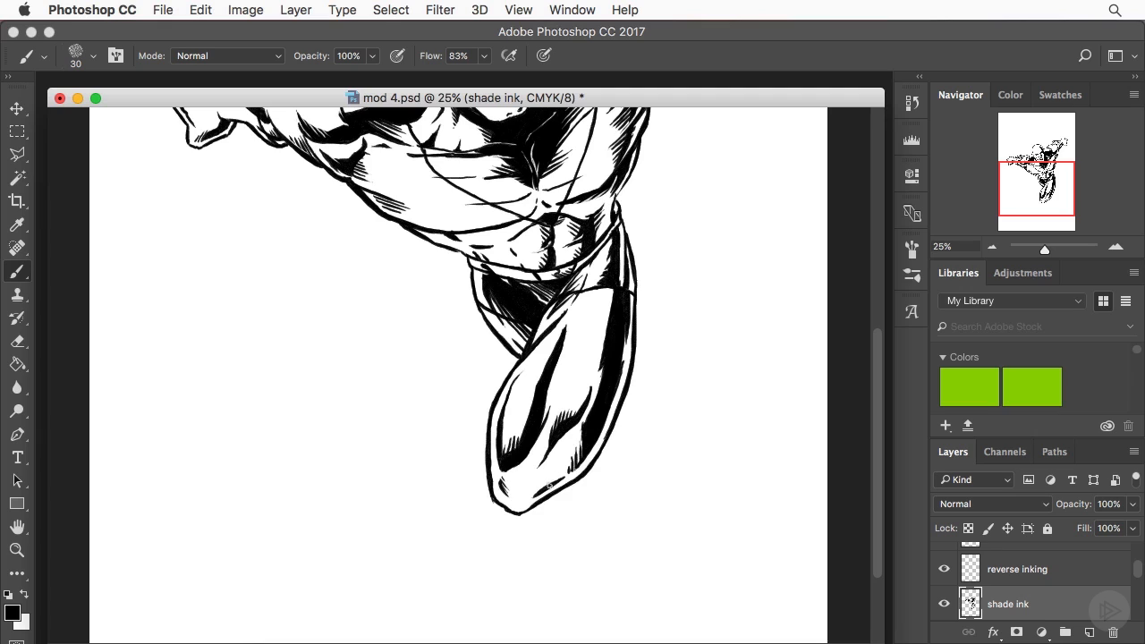
- Hatch the underside of the knee and set the brush size to 22 px for fine hatching at the top of the thigh
drag(553, 474, 513, 496)
click(93, 55)
drag(117, 113, 113, 114)
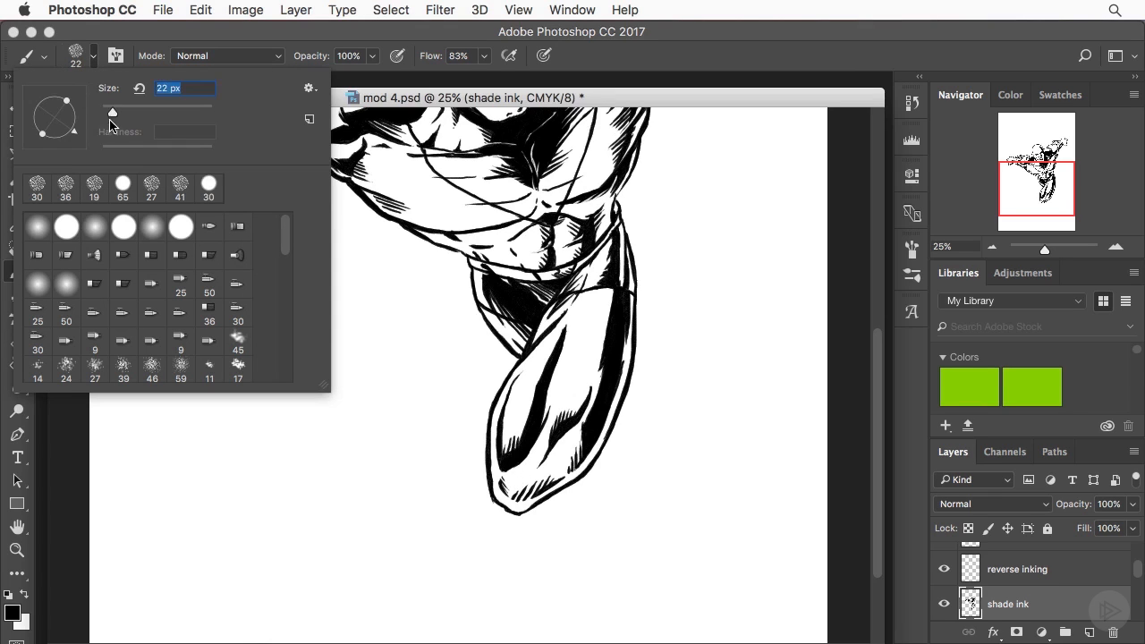
click(594, 276)
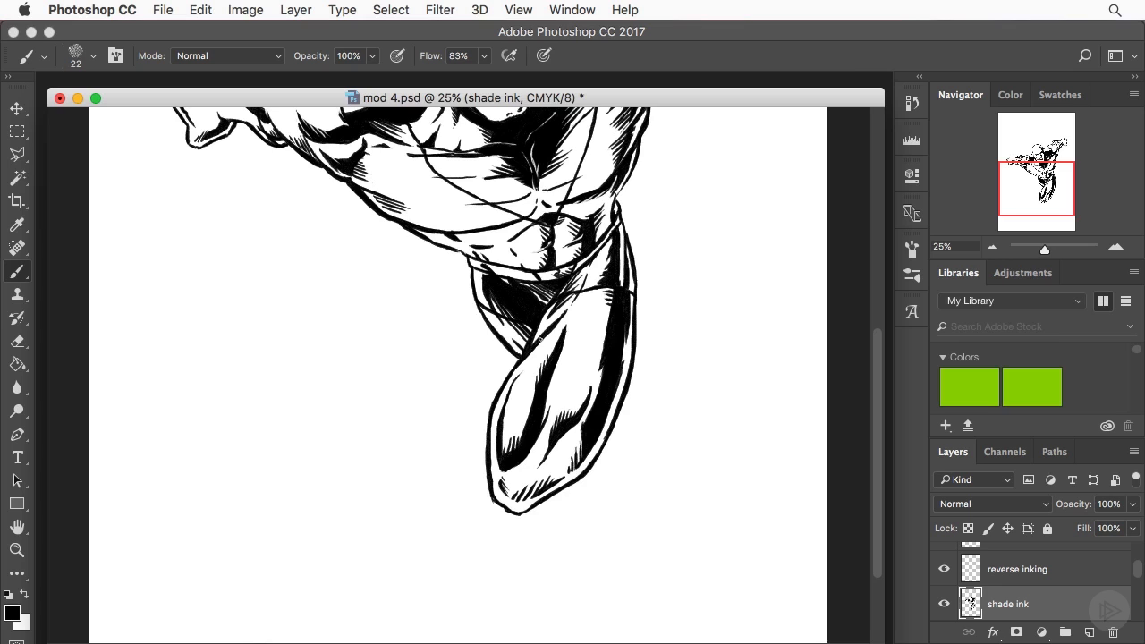
click(992, 247)
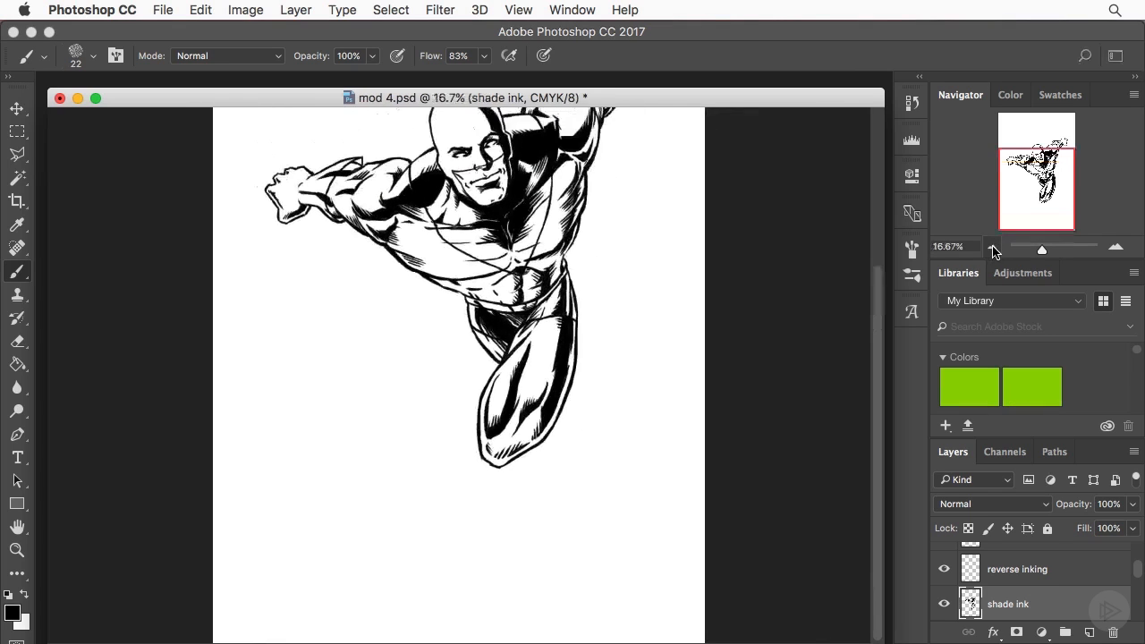
click(991, 247)
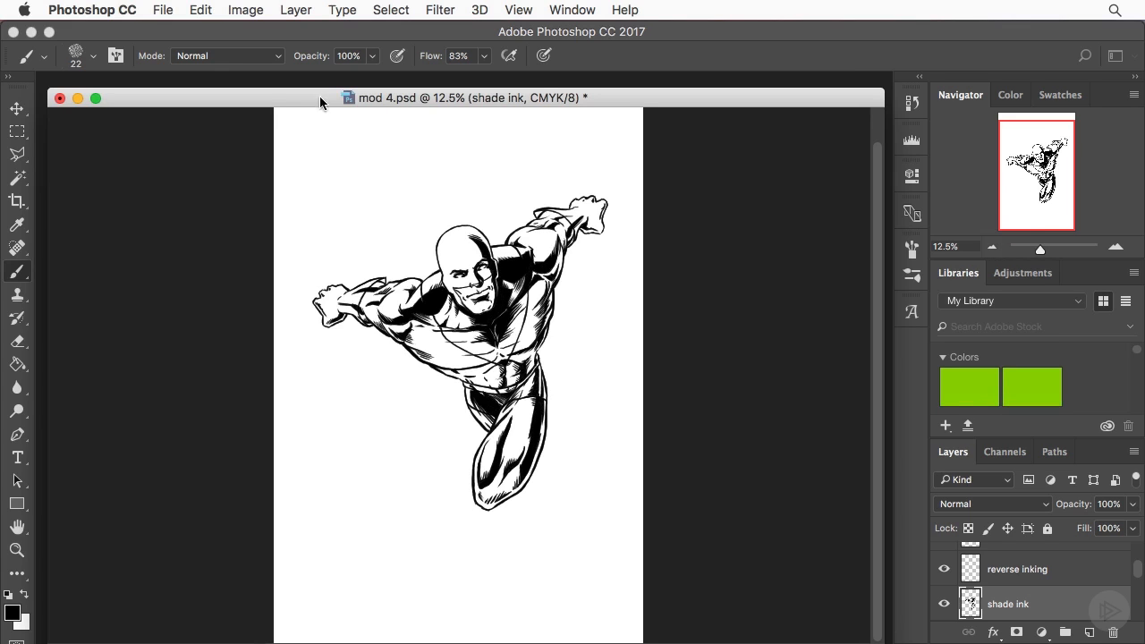
- Select the pencils layer and move the mod 4.psd window down to uncover the speedlines.psd document behind it
mouse_move(319, 96)
mouse_down()
mouse_move(278, 103)
mouse_move(435, 191)
mouse_move(372, 189)
mouse_move(332, 221)
mouse_move(310, 104)
mouse_up()
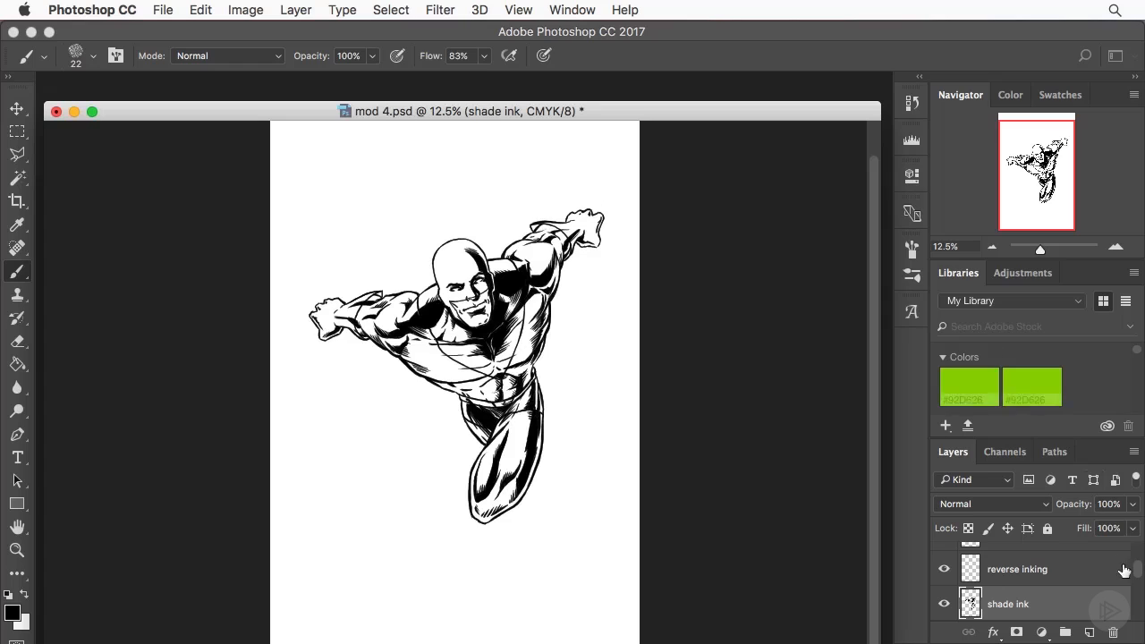
scroll(1125, 582, down, 3)
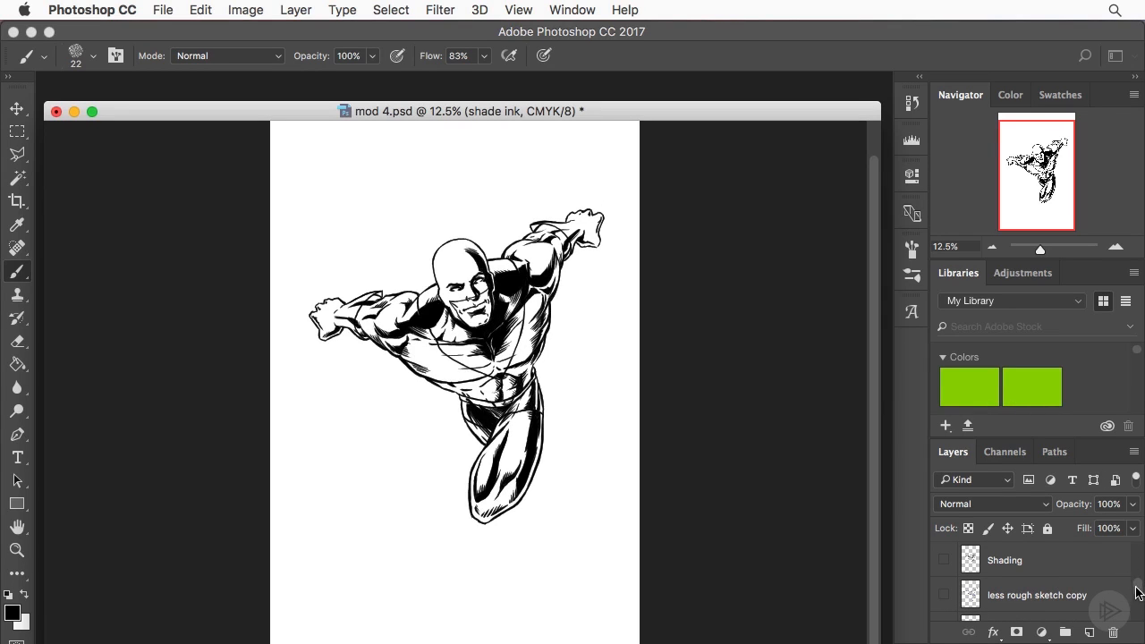
scroll(1129, 588, up, 1)
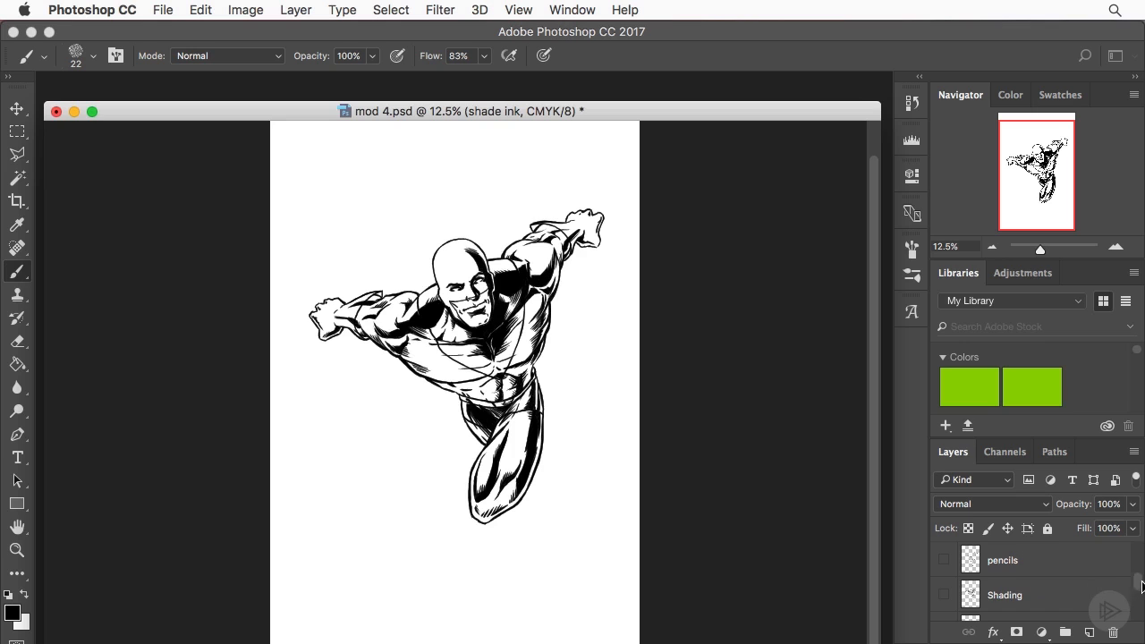
scroll(1135, 587, up, 1)
click(1070, 593)
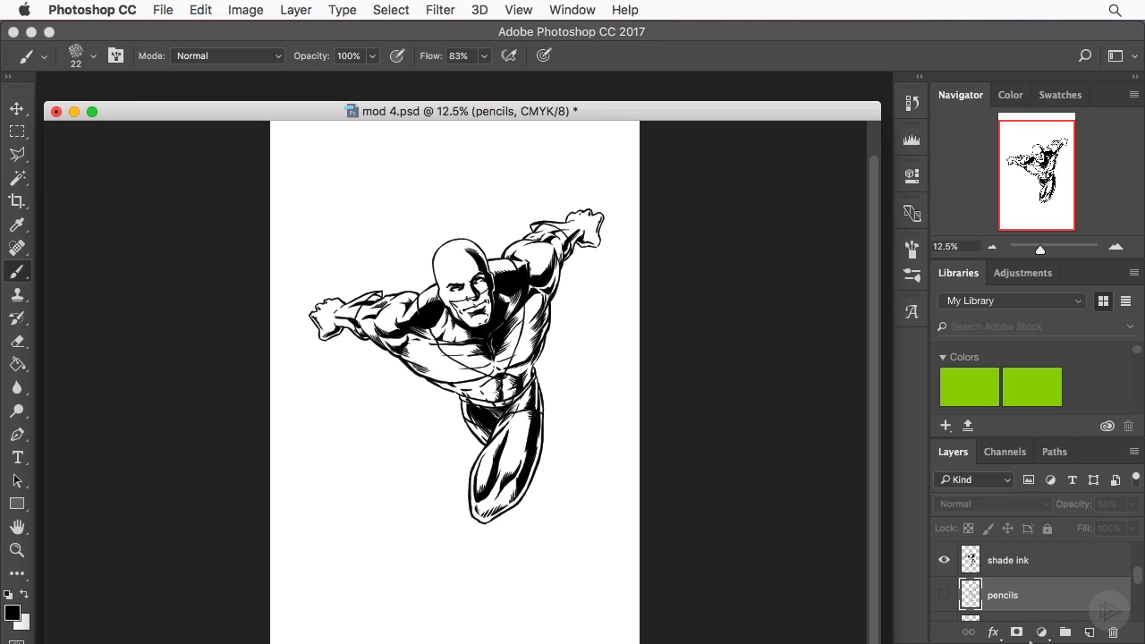
drag(529, 116, 501, 223)
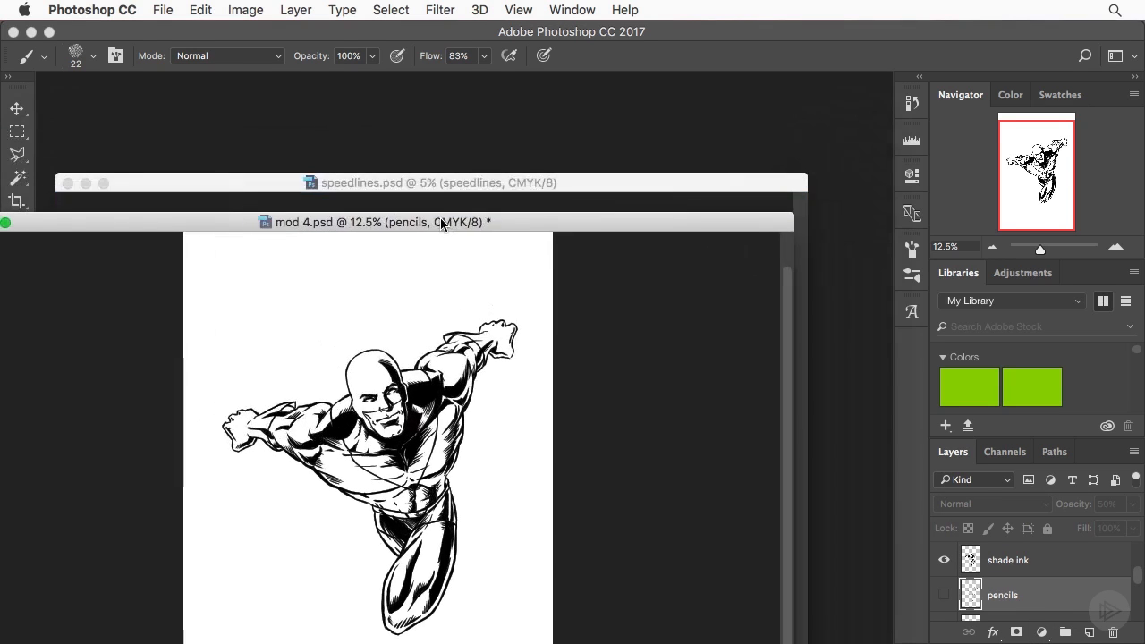
- Copy the speedlines layer from speedlines.psd into mod 4.psd directly beneath the shade ink layer and close speedlines.psd
click(428, 186)
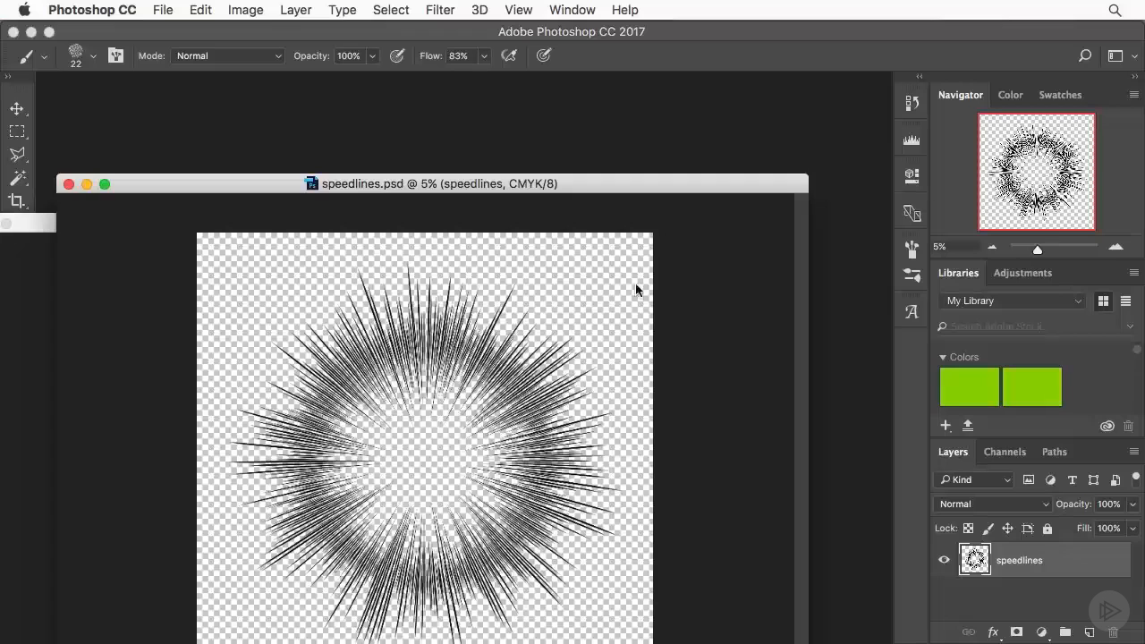
mouse_move(975, 560)
mouse_down()
mouse_move(480, 507)
mouse_move(33, 370)
mouse_move(156, 455)
mouse_up()
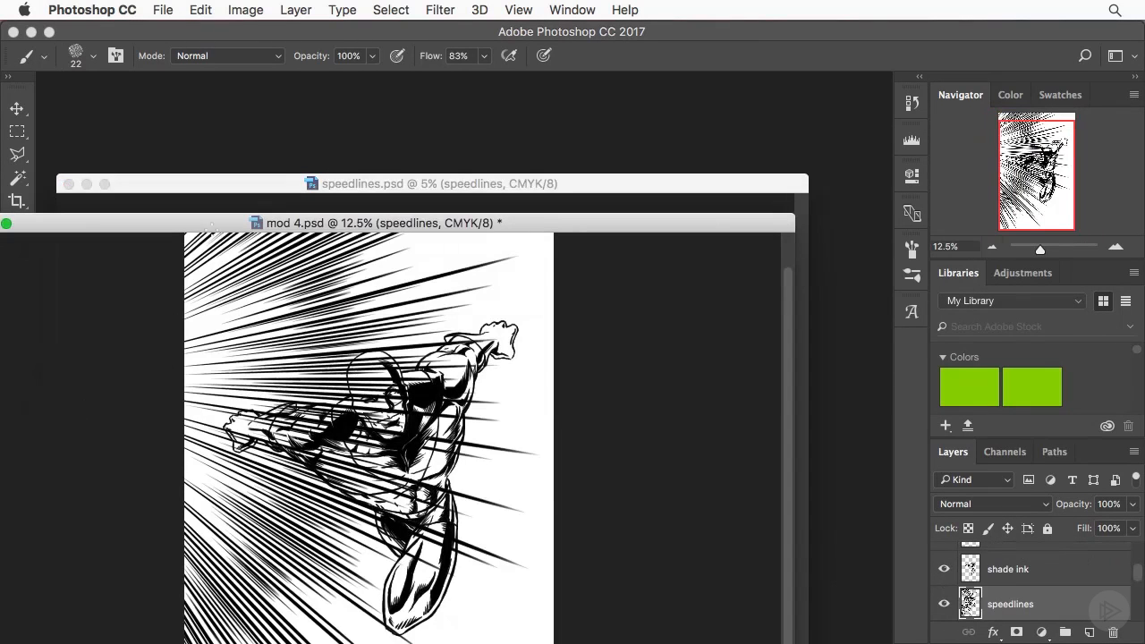
drag(213, 226, 314, 259)
click(114, 198)
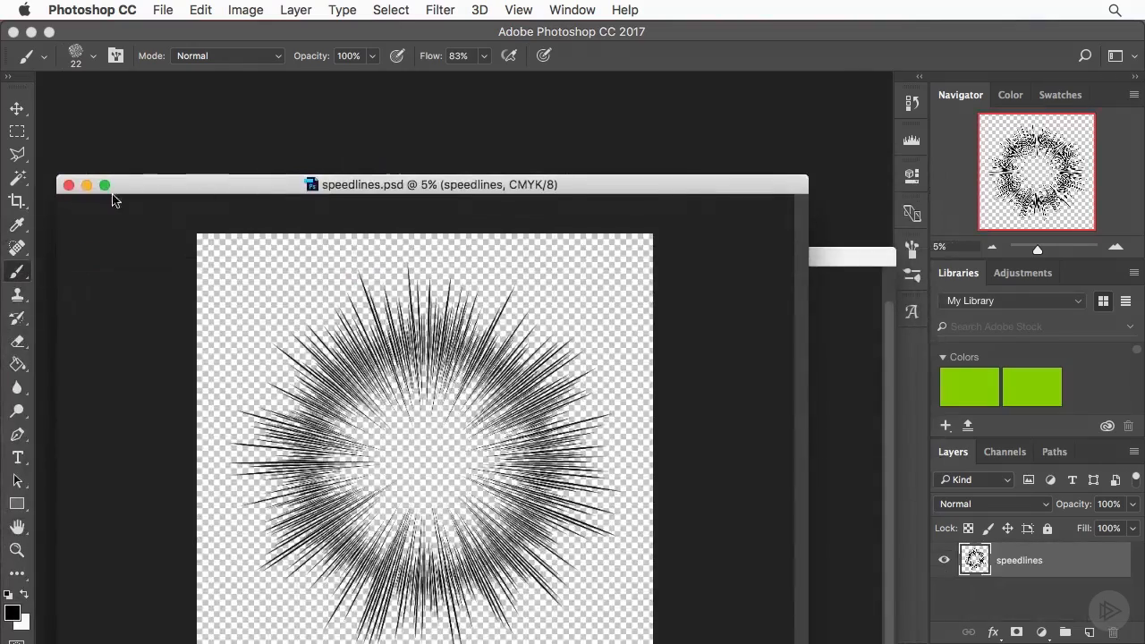
click(69, 184)
drag(391, 260, 369, 135)
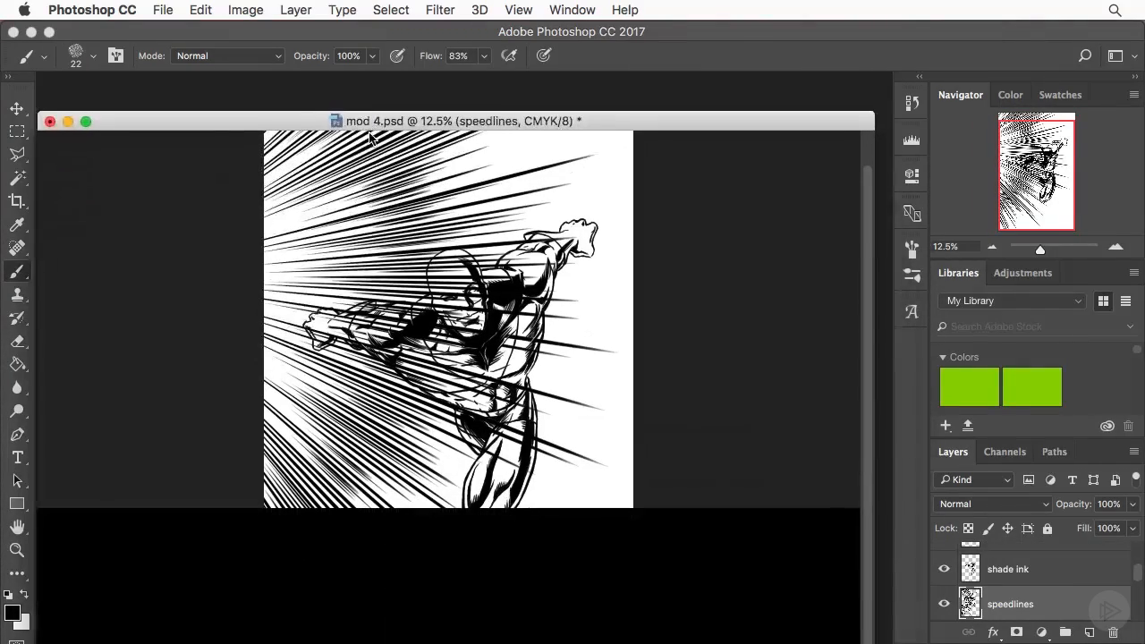
- Move the speedlines layer so the burst is centred around the figure and fills the whole page
click(17, 108)
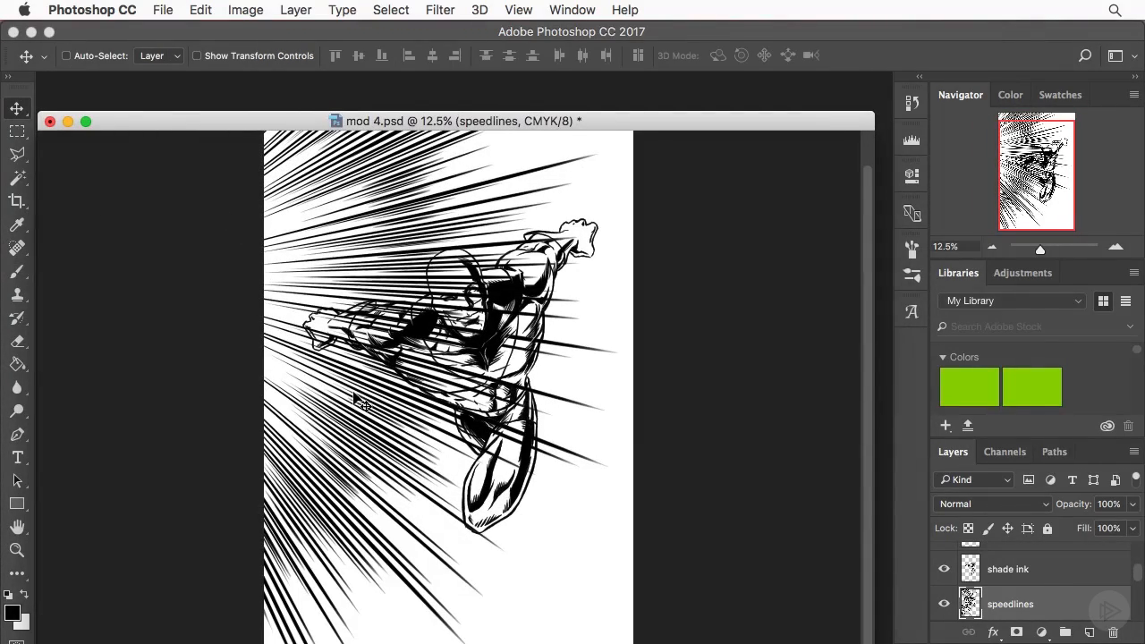
drag(363, 404, 719, 468)
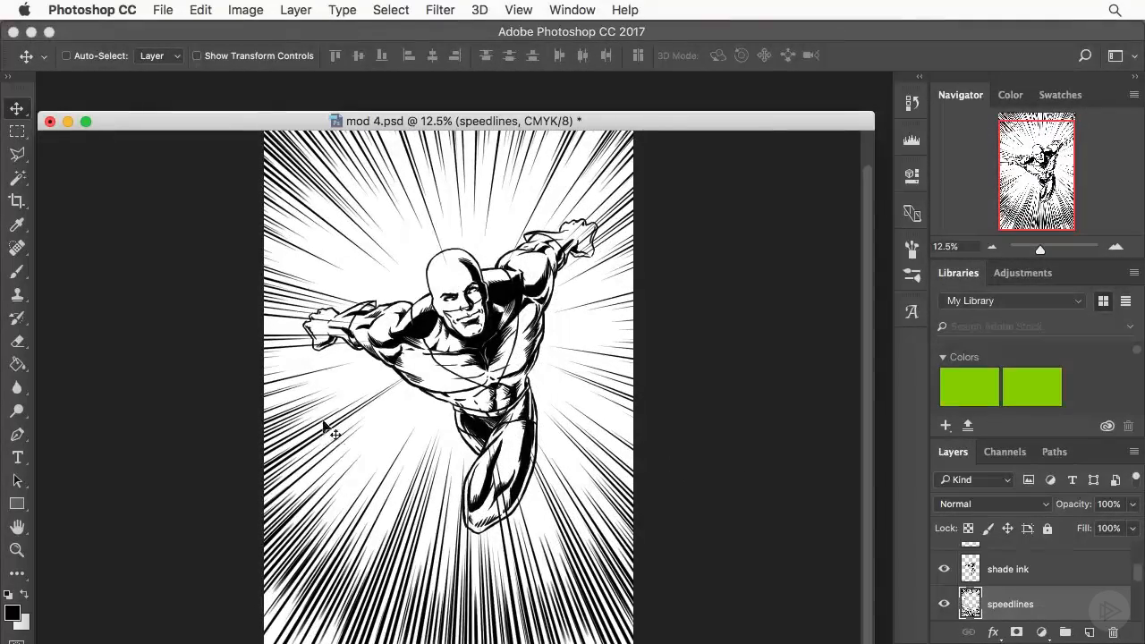
drag(325, 424, 318, 448)
click(991, 248)
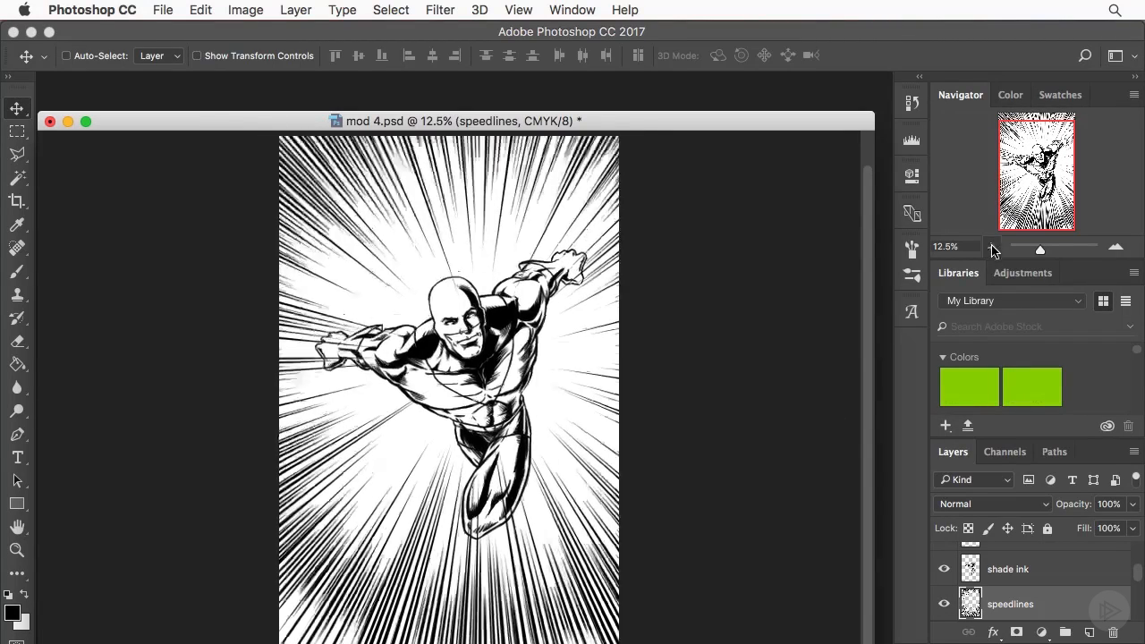
click(991, 248)
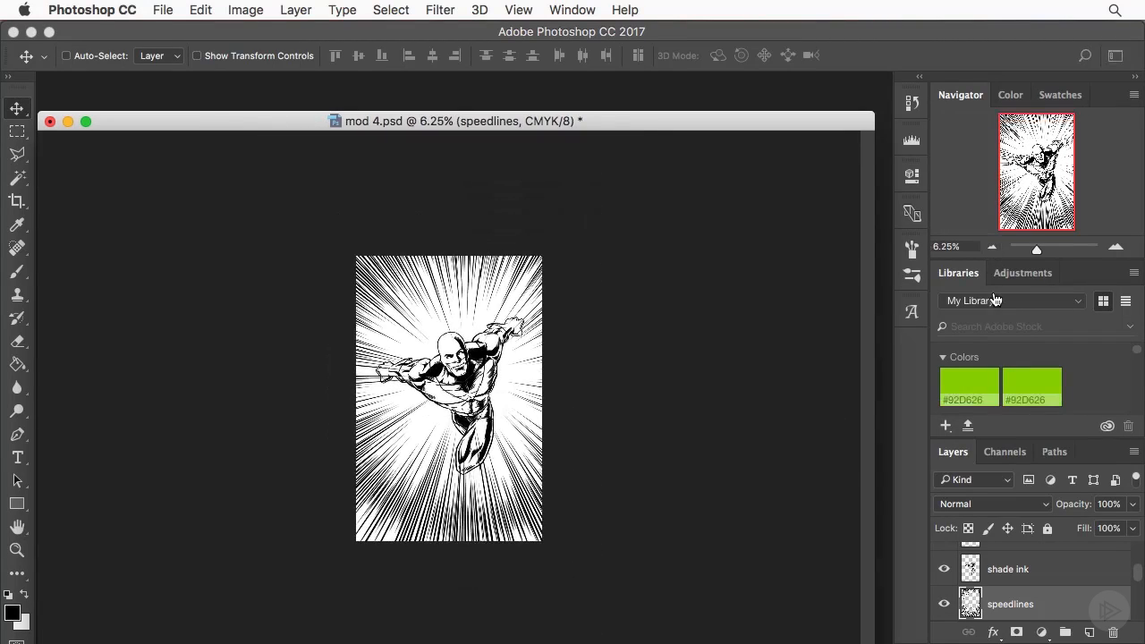
click(1114, 248)
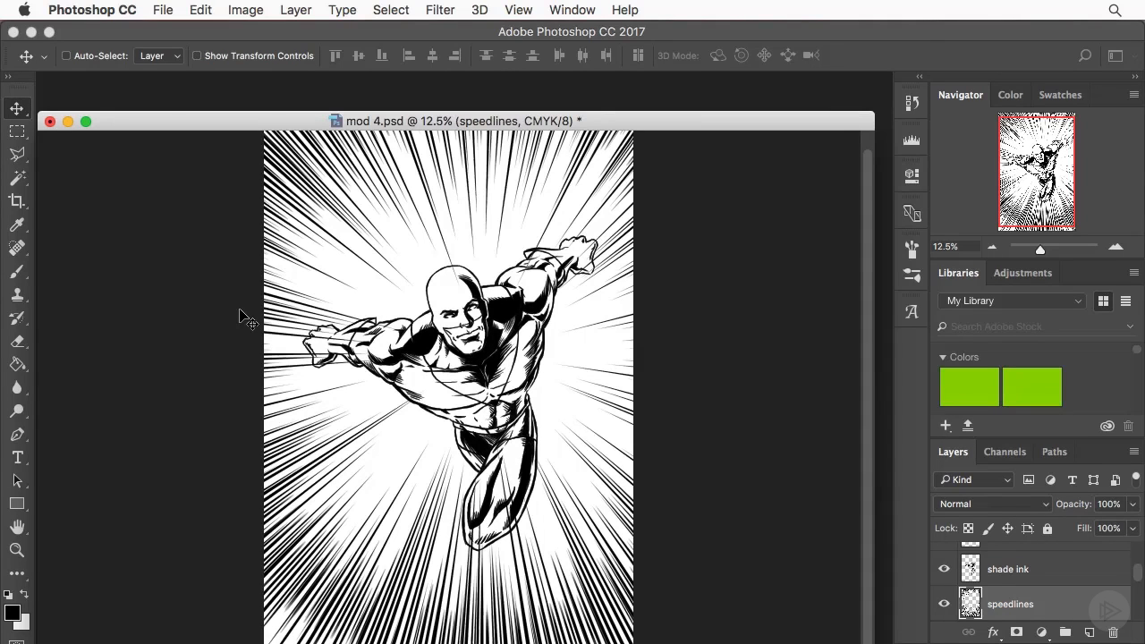
- Duplicate the speedlines layer as speedlines copy and hide the original, keeping the copy selected
click(1116, 246)
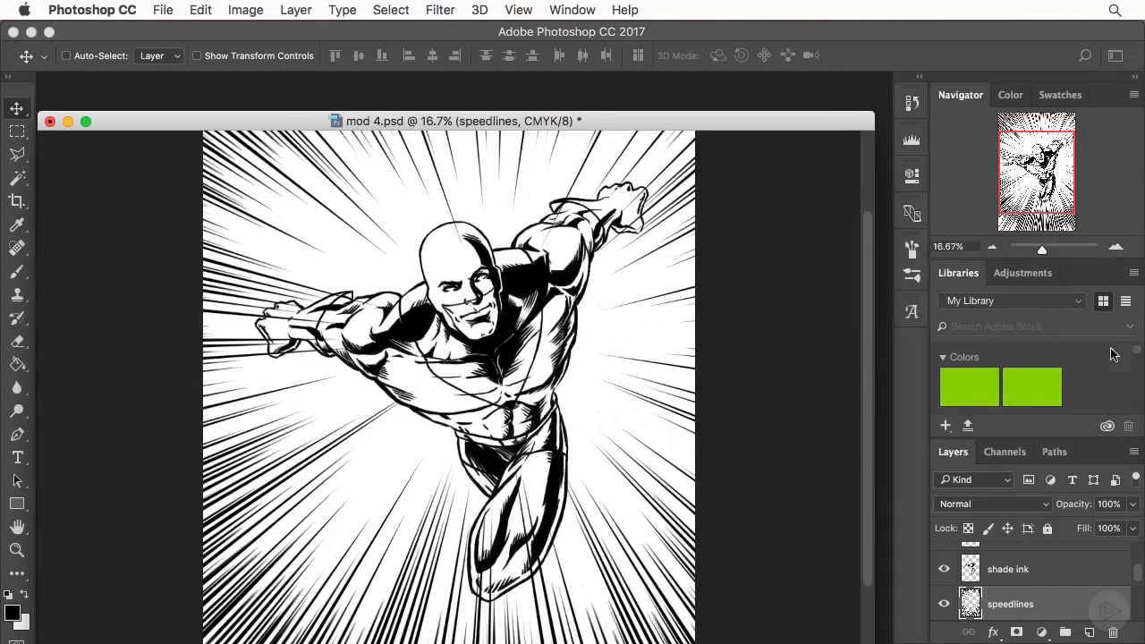
drag(1025, 191, 1024, 179)
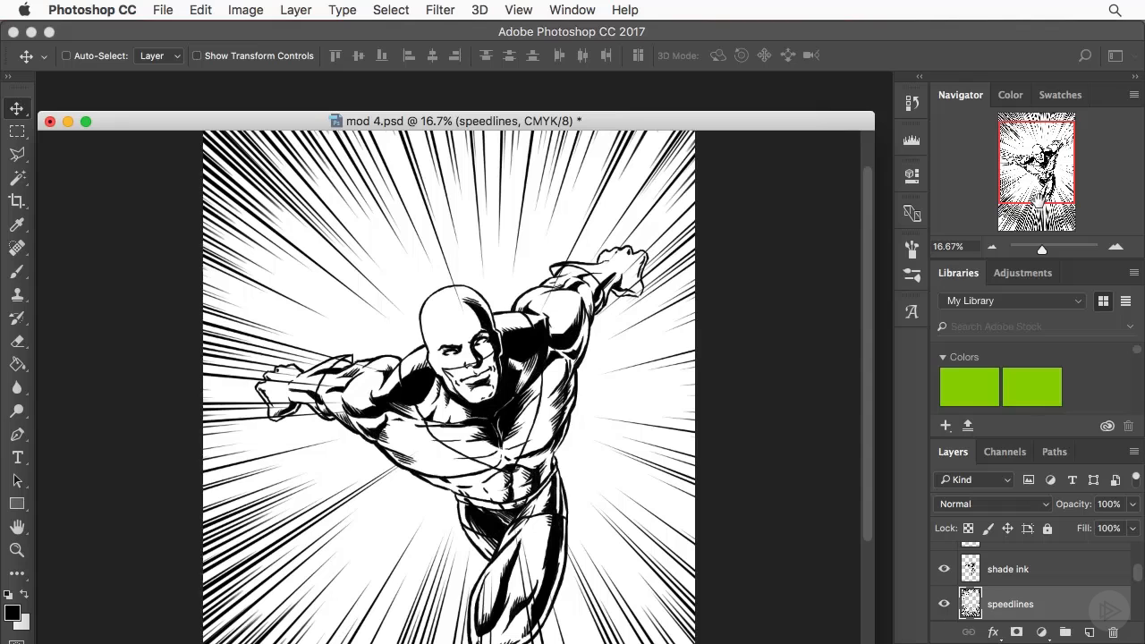
right_click(1062, 599)
scroll(926, 369, down, 2)
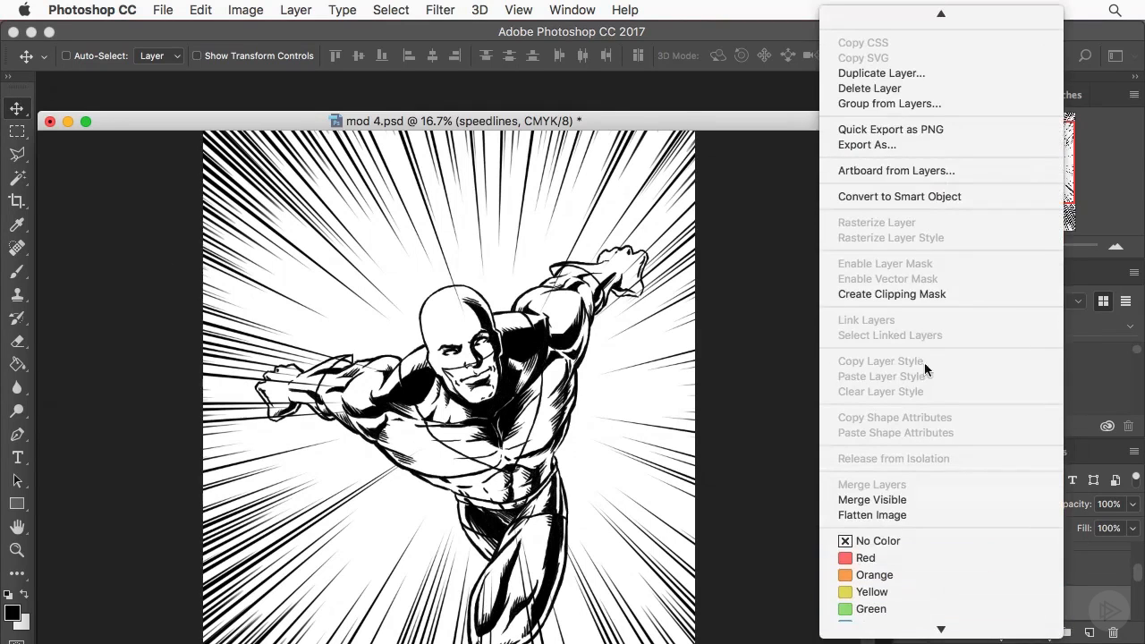
click(850, 72)
click(742, 254)
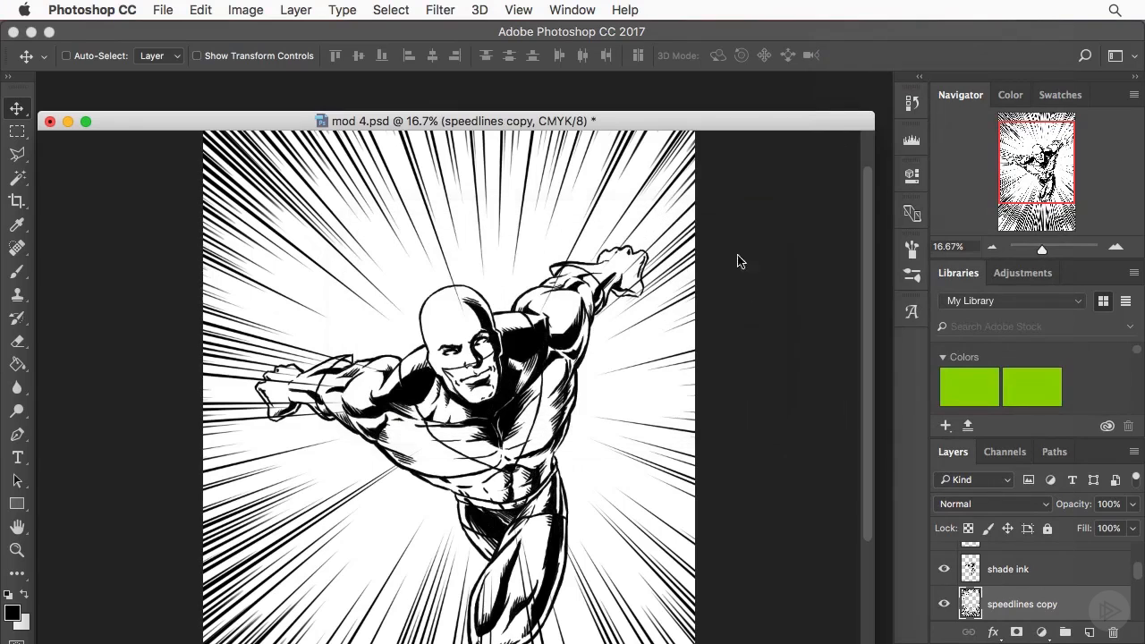
scroll(1027, 602, down, 2)
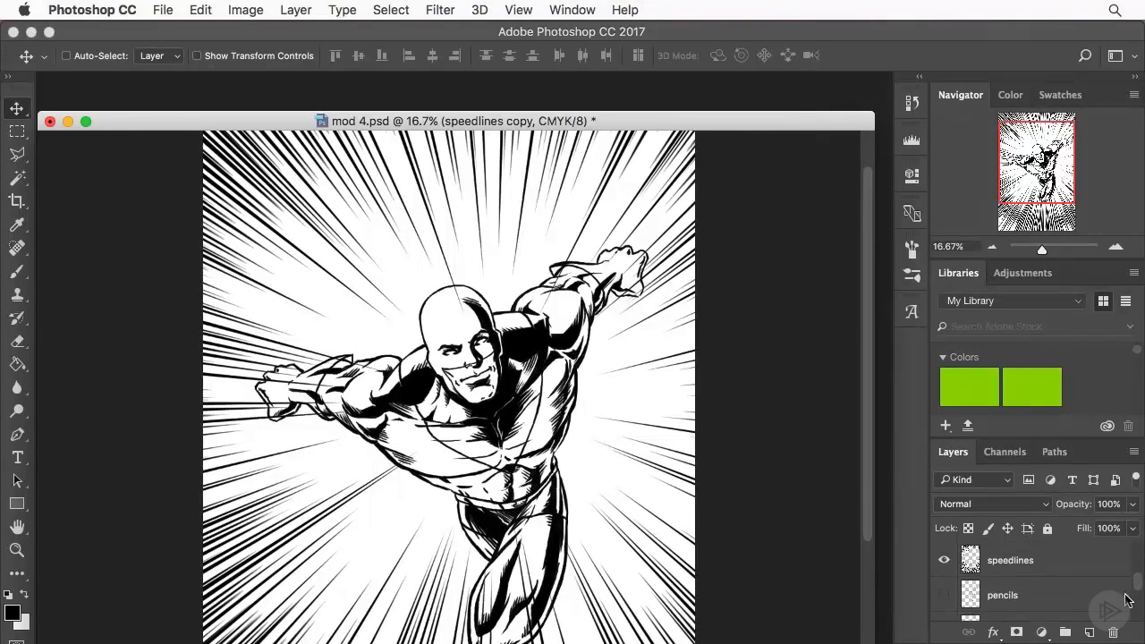
click(946, 563)
drag(1141, 586, 1140, 574)
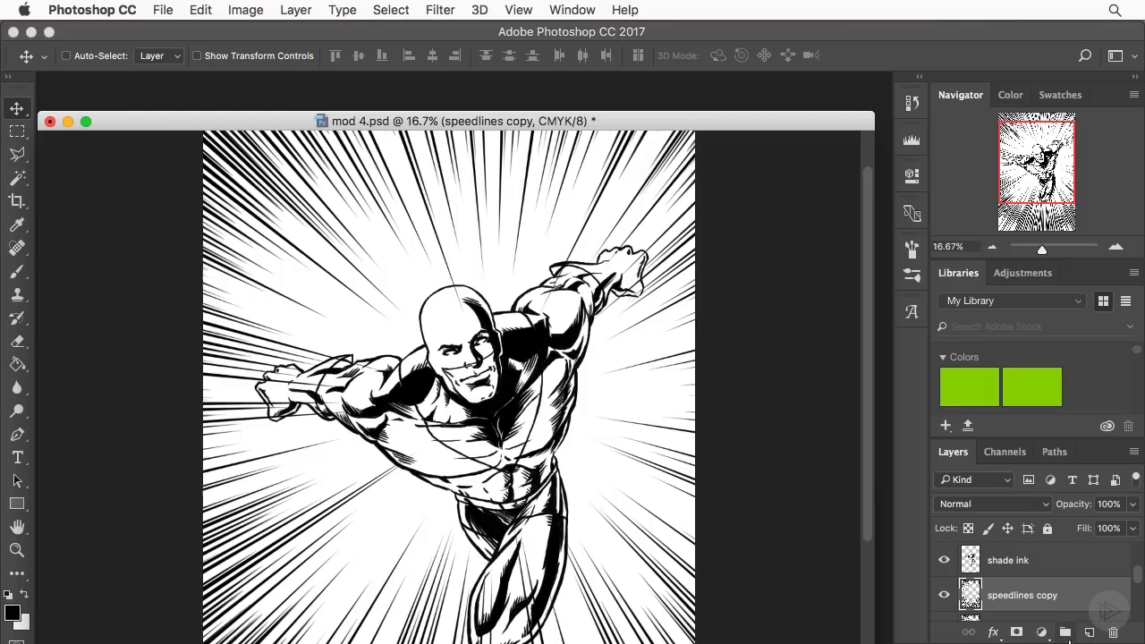
- Erase the speed lines crossing the figure's outstretched fists and forearms on the speedlines copy layer with a 65 px eraser
click(17, 340)
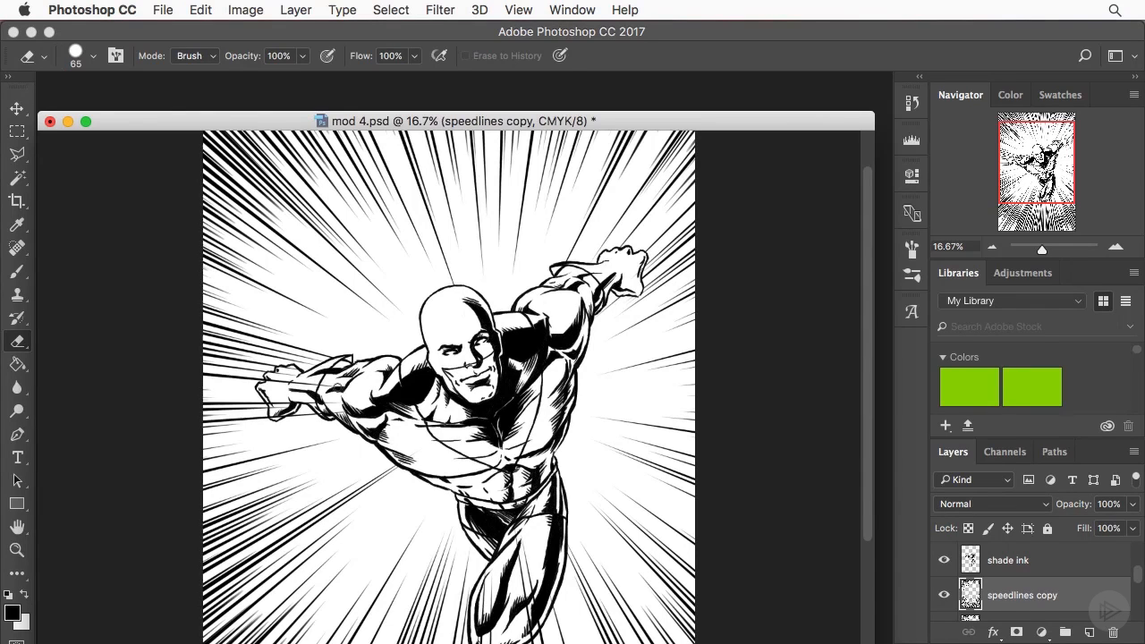
drag(339, 388, 273, 382)
drag(335, 401, 272, 409)
drag(1021, 179, 1021, 191)
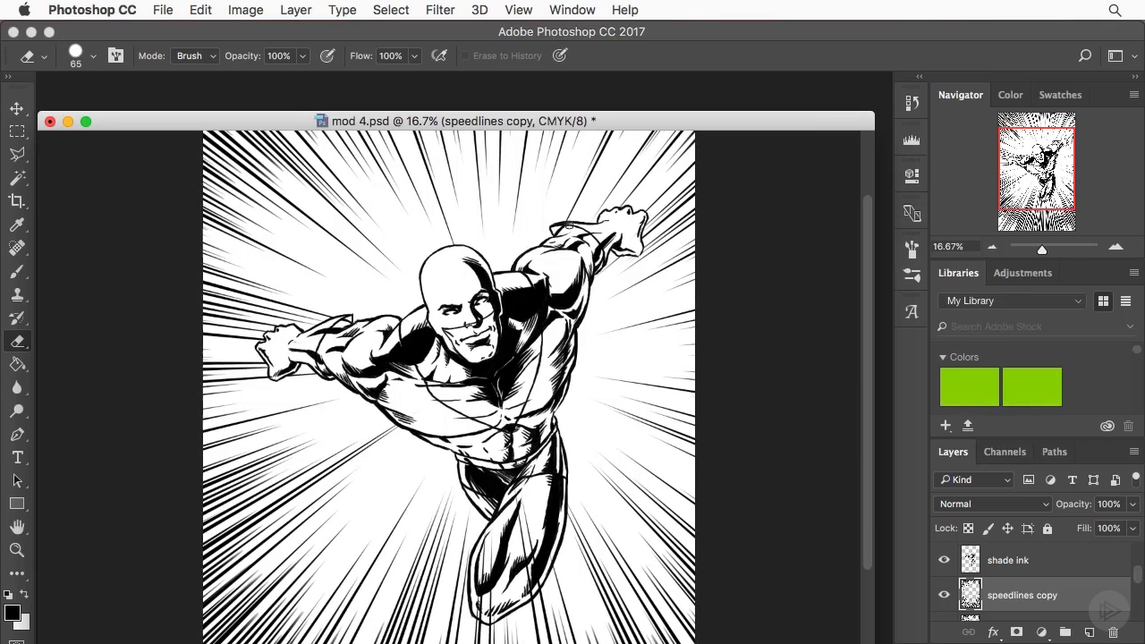